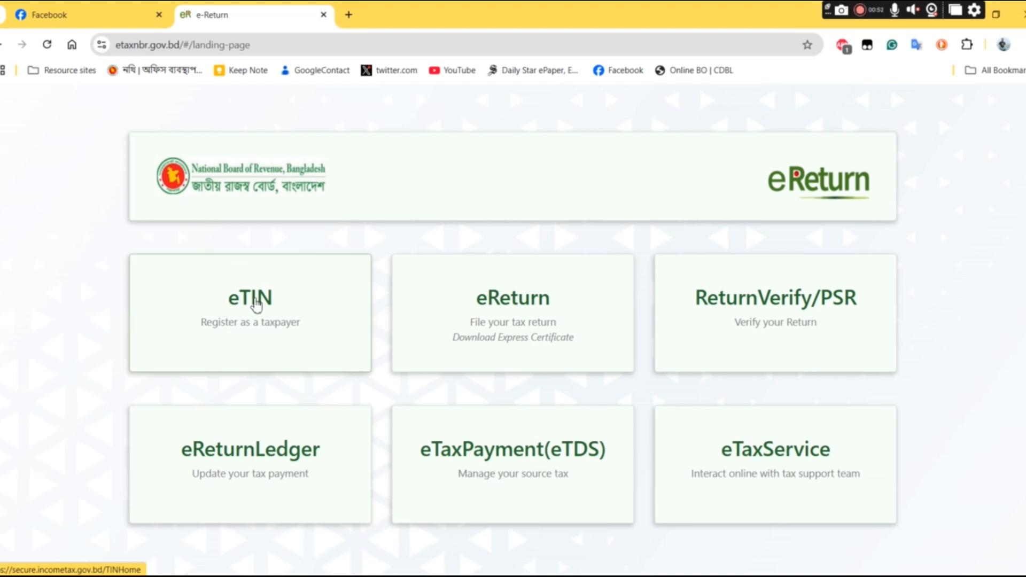
Step: View the eTIN registration site and return to the eReturn landing page
left_click(257, 302)
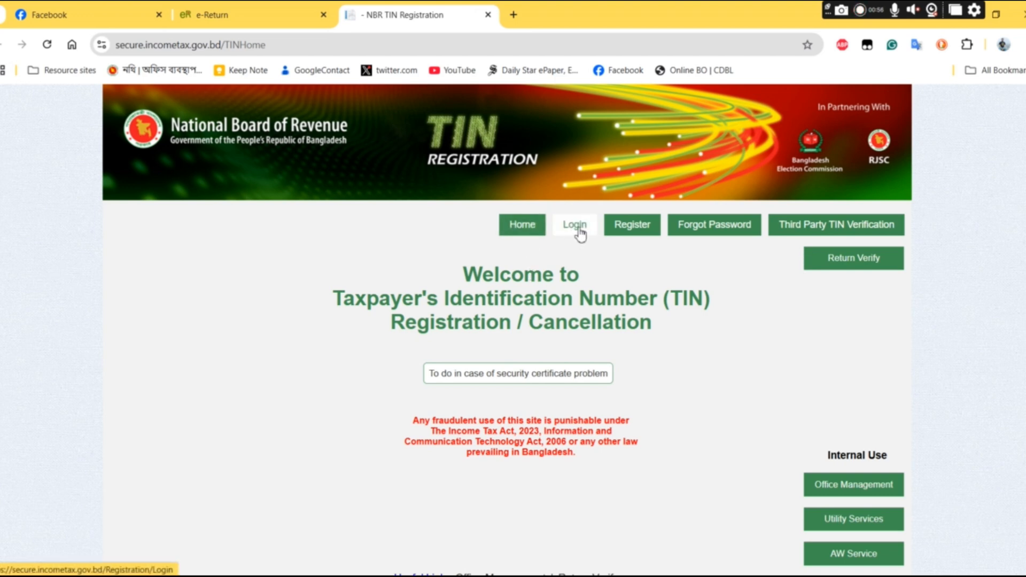
left_click(220, 14)
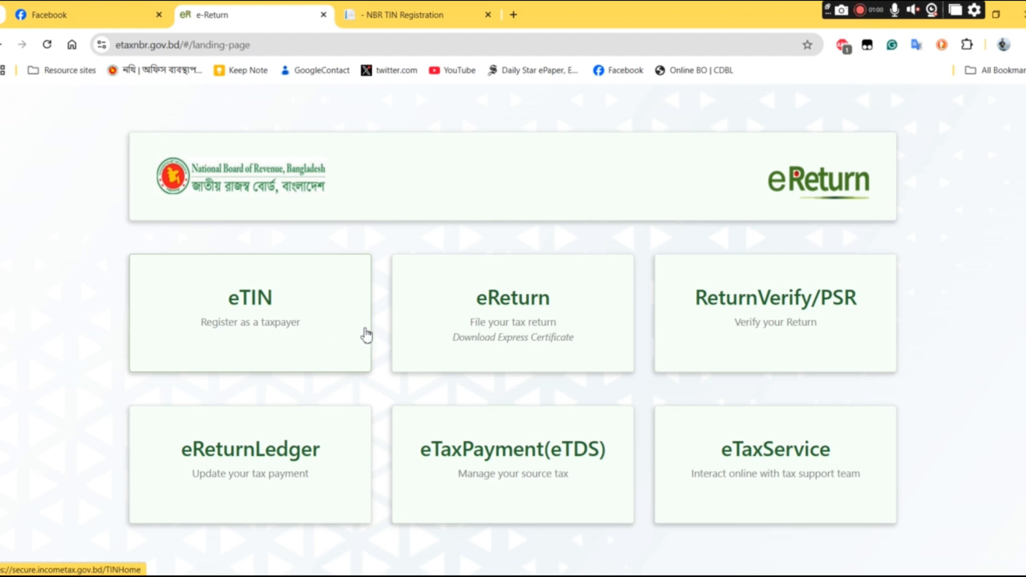
Step: View the eReturn sign-up form for taxpayers who are not yet registered, and go back to the landing page
left_click(513, 297)
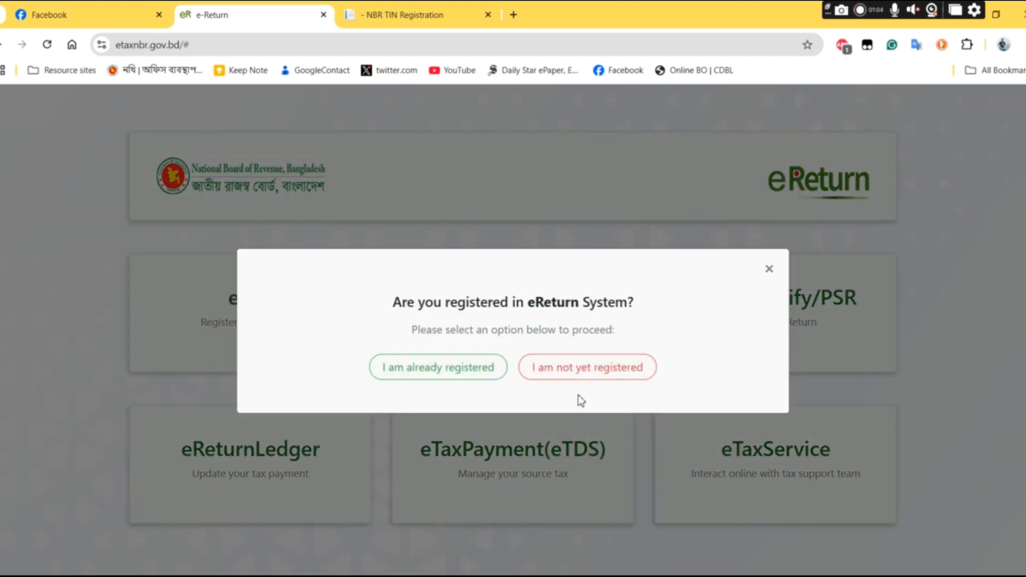
left_click(618, 376)
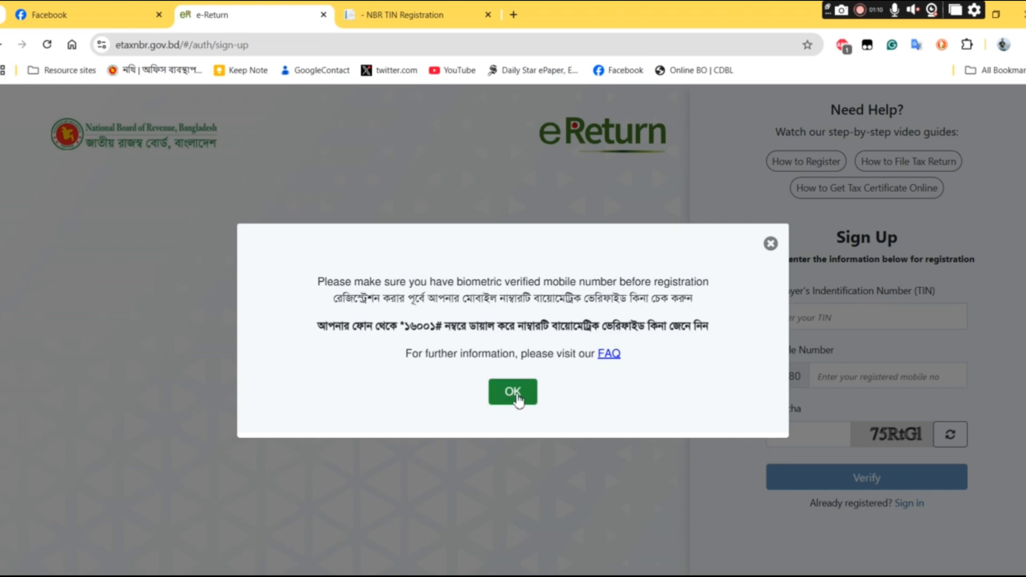
left_click(513, 392)
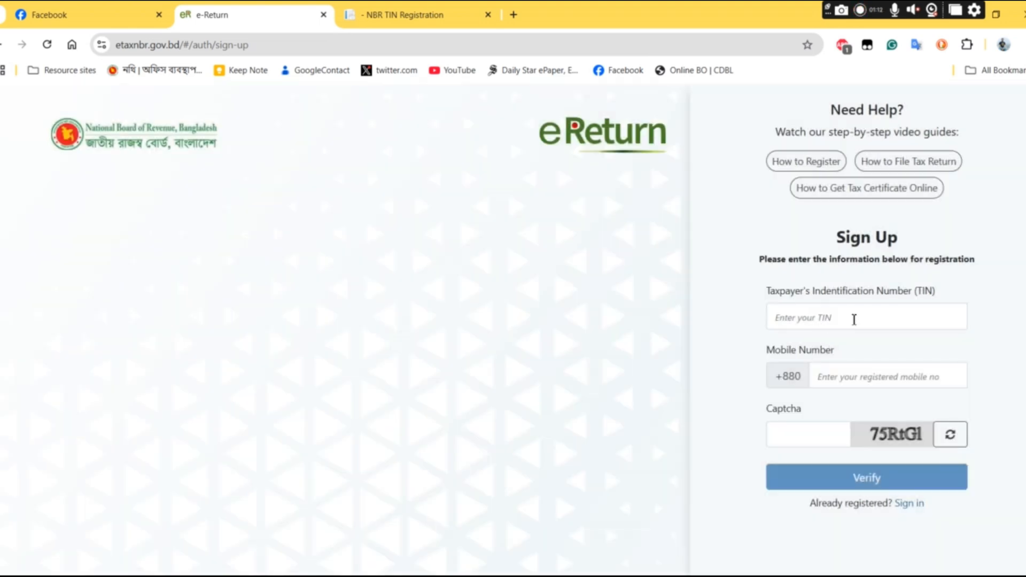
left_click(873, 379)
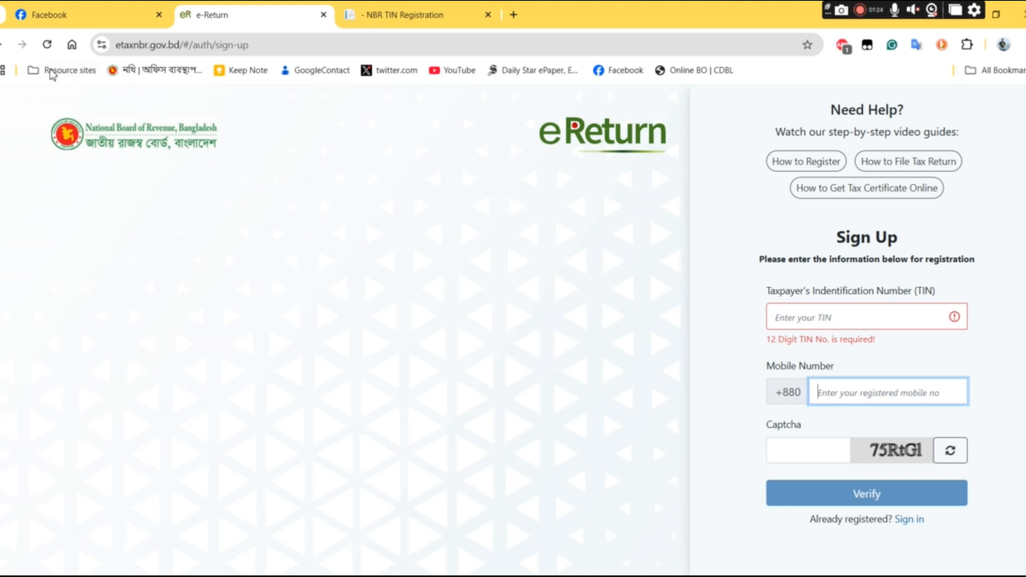
left_click(3, 42)
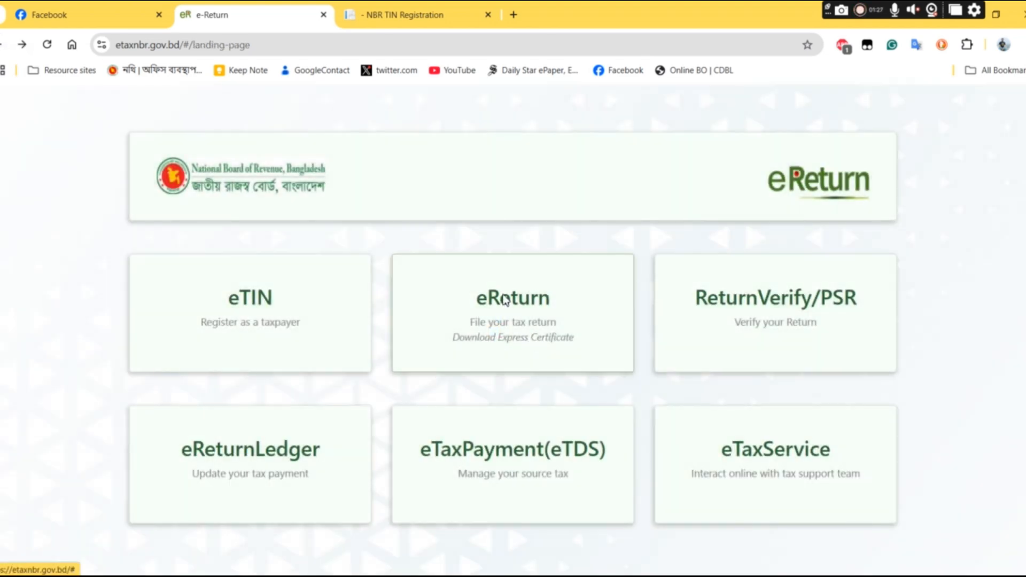
Step: Open the eReturn sign-in page as an already registered taxpayer and fill in the Taxpayer's Identification Number
left_click(509, 299)
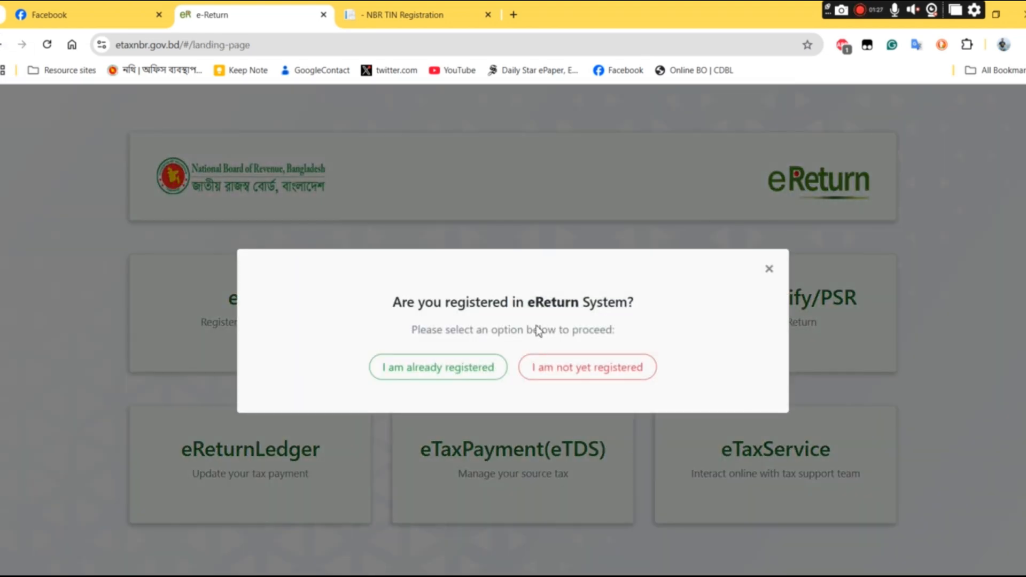
left_click(468, 368)
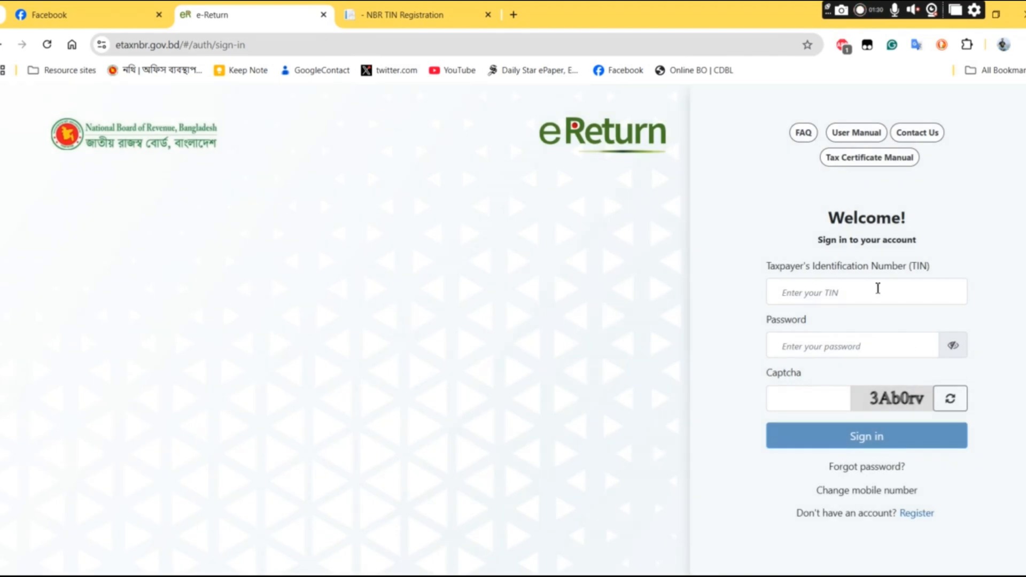
left_click(847, 293)
key("ctrl+v")
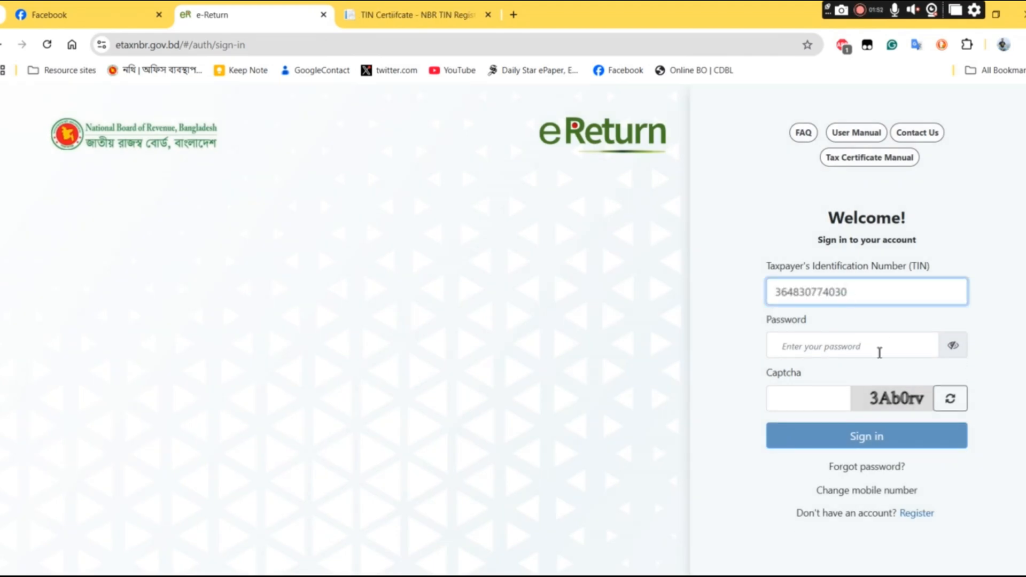
Step: Enter the account password and the displayed captcha code, and sign in to eReturn
left_click(878, 350)
type("•")
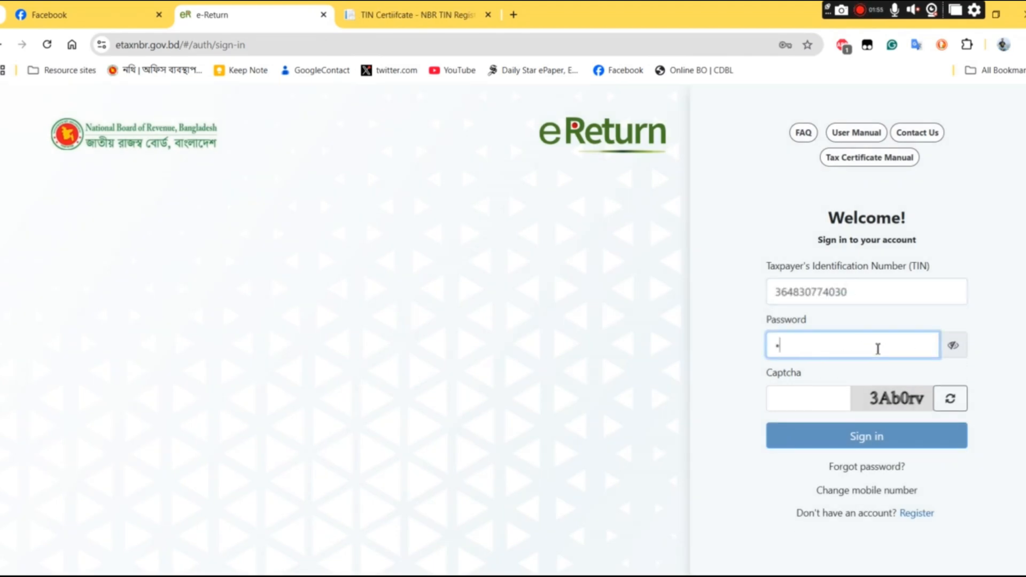
type("••")
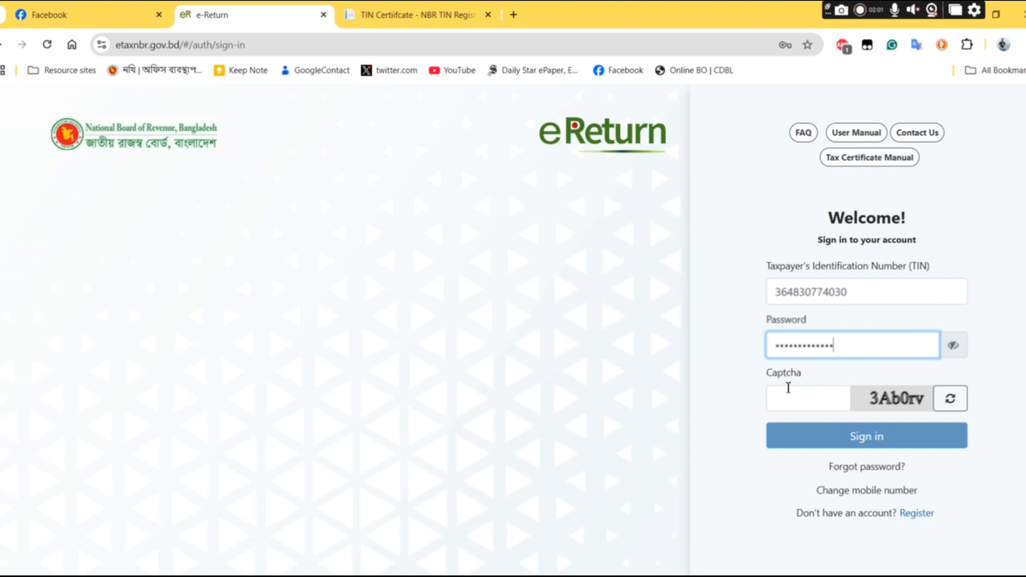
left_click(798, 396)
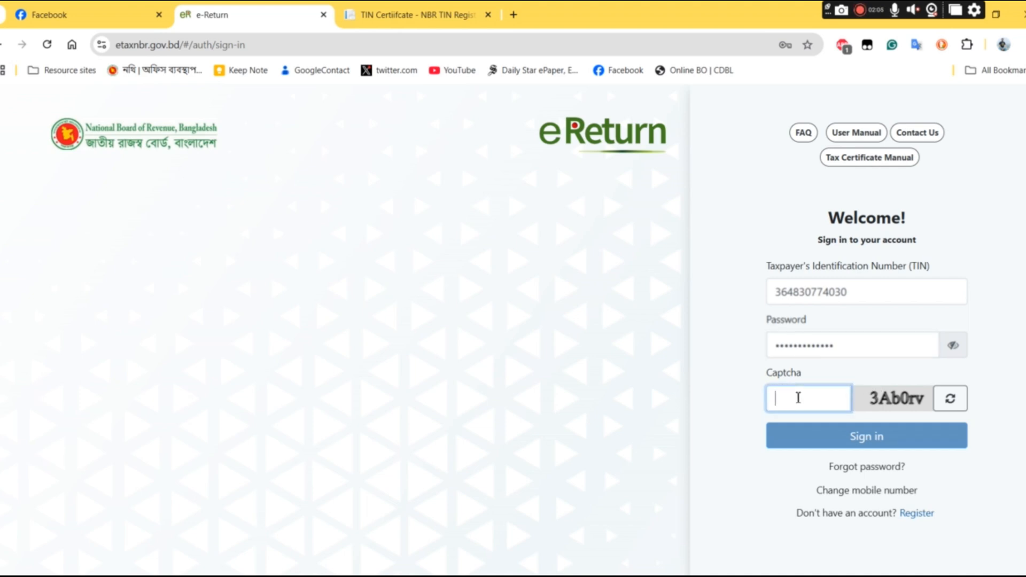
type("3A")
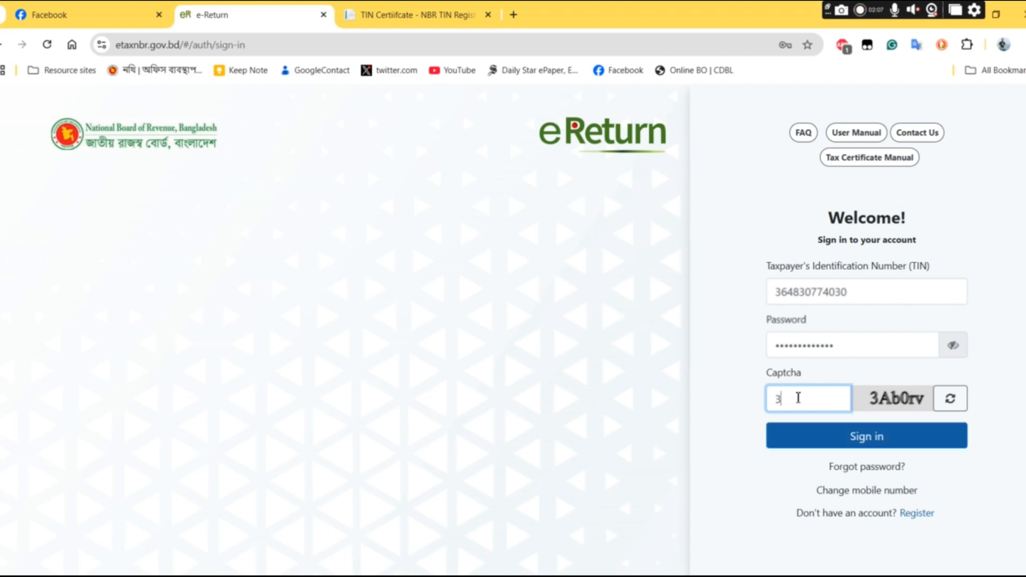
type("b0")
type("rv")
left_click(880, 435)
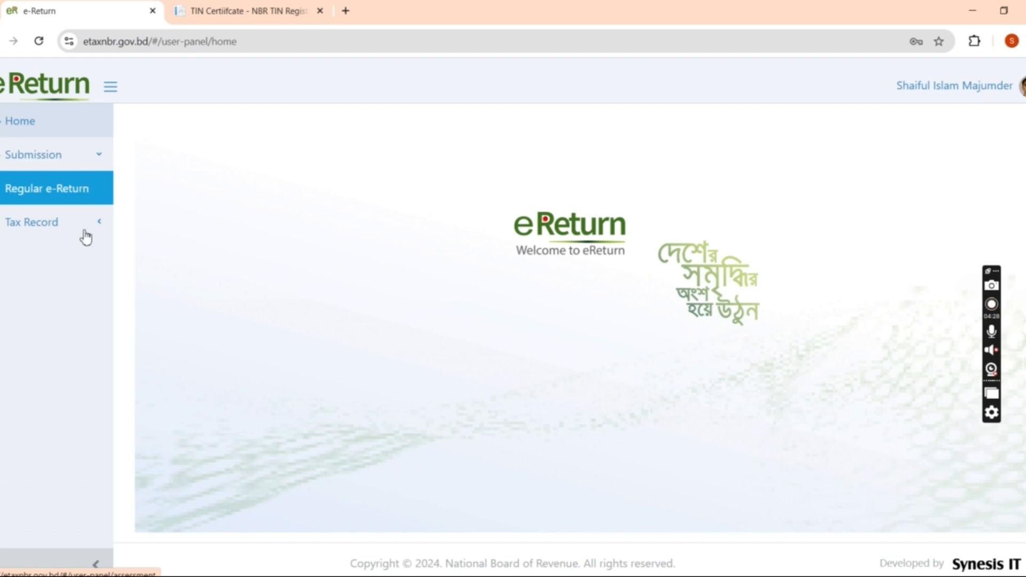
Step: Open the Regular e-Return submission form
left_click(99, 160)
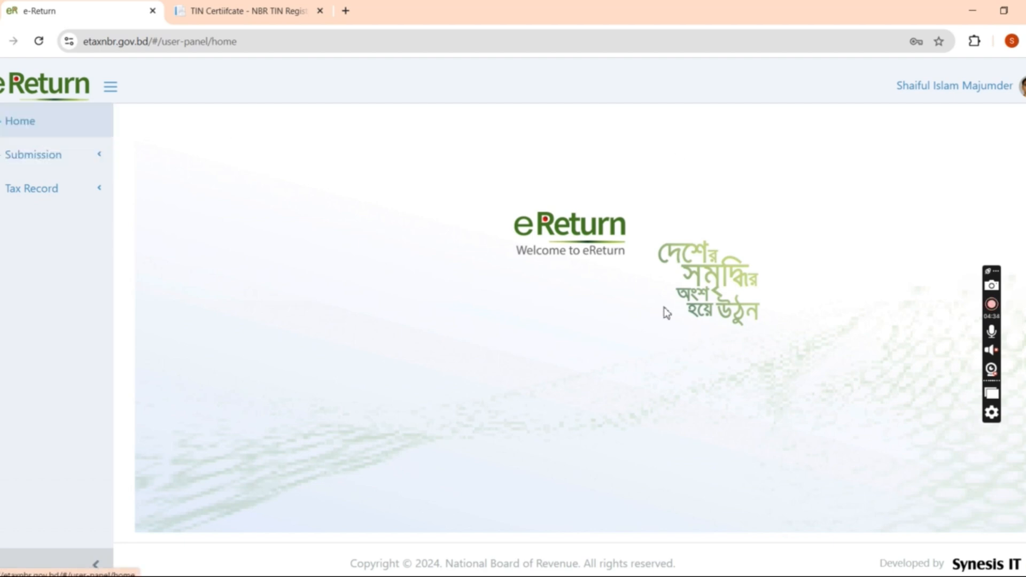
left_click(80, 158)
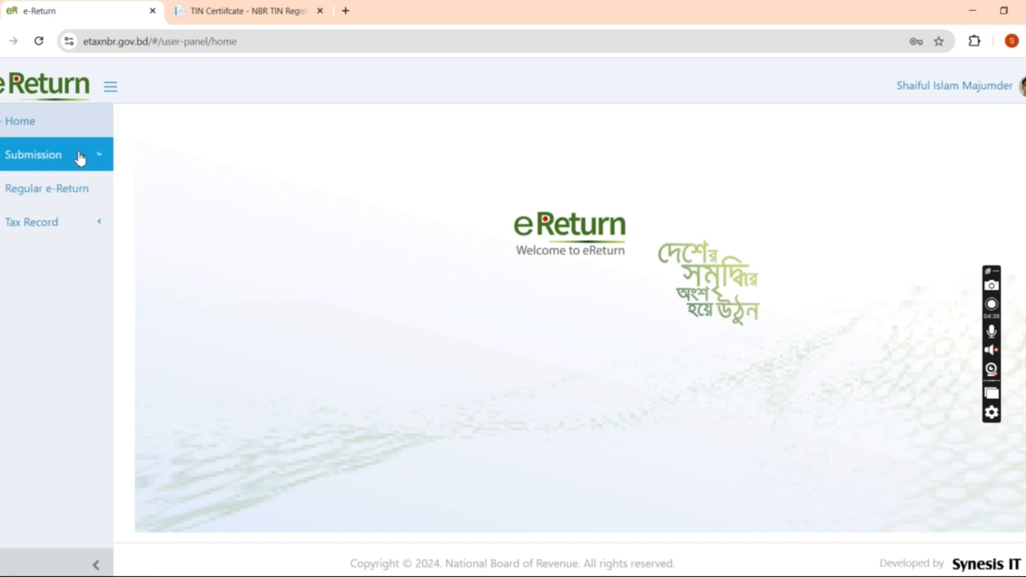
left_click(66, 197)
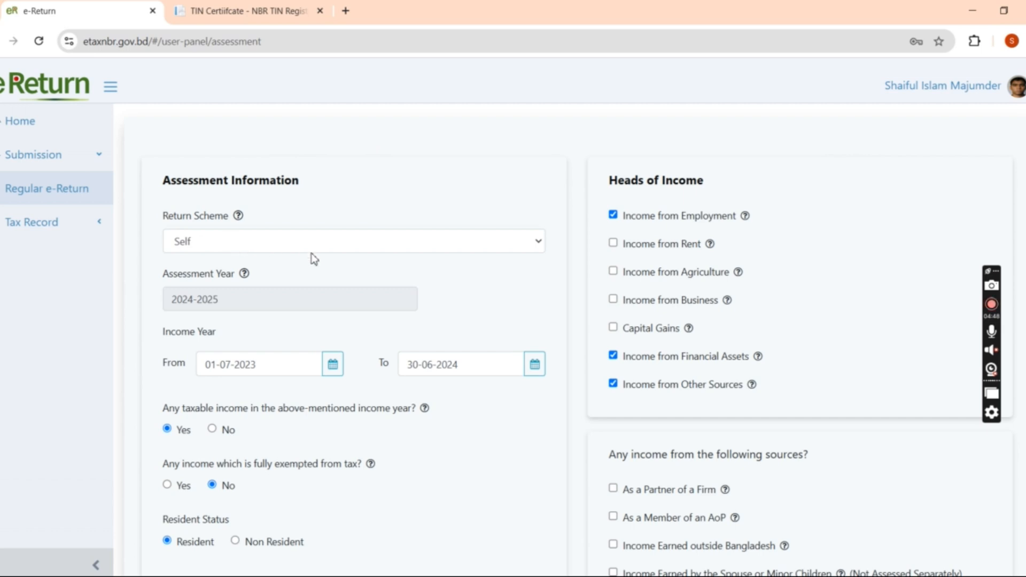
Step: Examine the assessment information, including the return scheme choices and the calendars for the income year's start and end dates
scroll(367, 319, "down", 2)
scroll(372, 321, "up", 1)
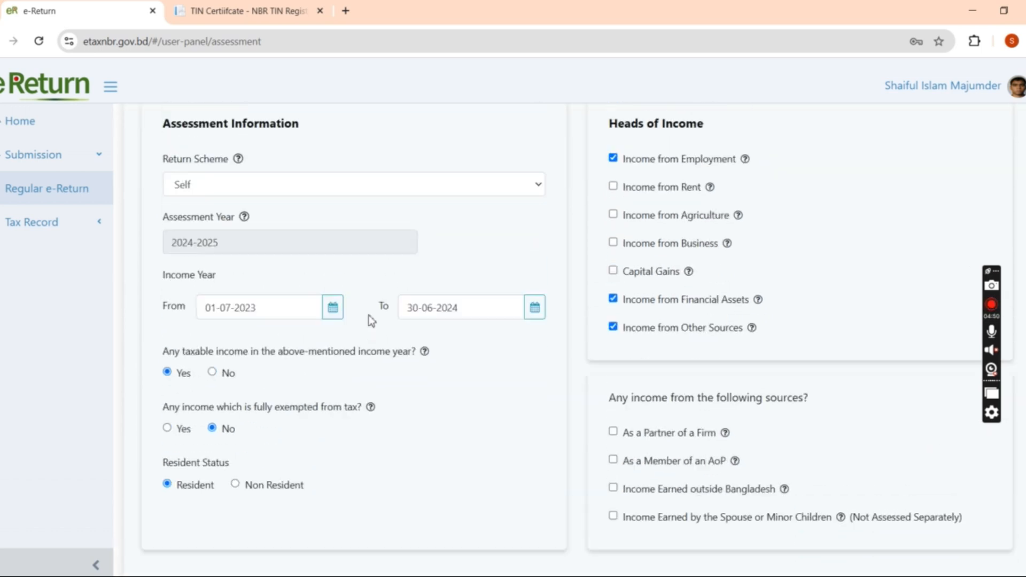
scroll(372, 321, "up", 1)
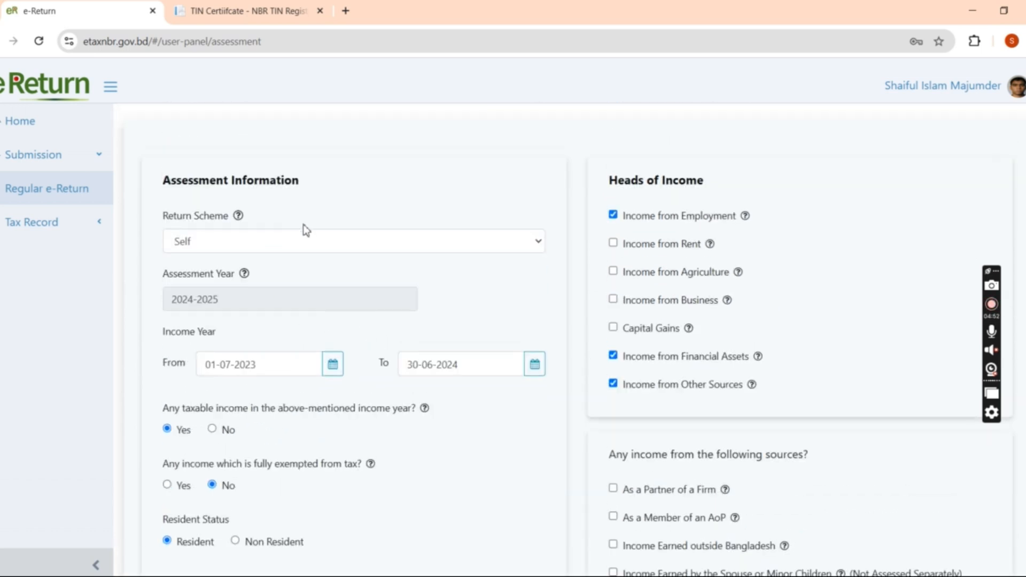
left_click(340, 241)
left_click(341, 242)
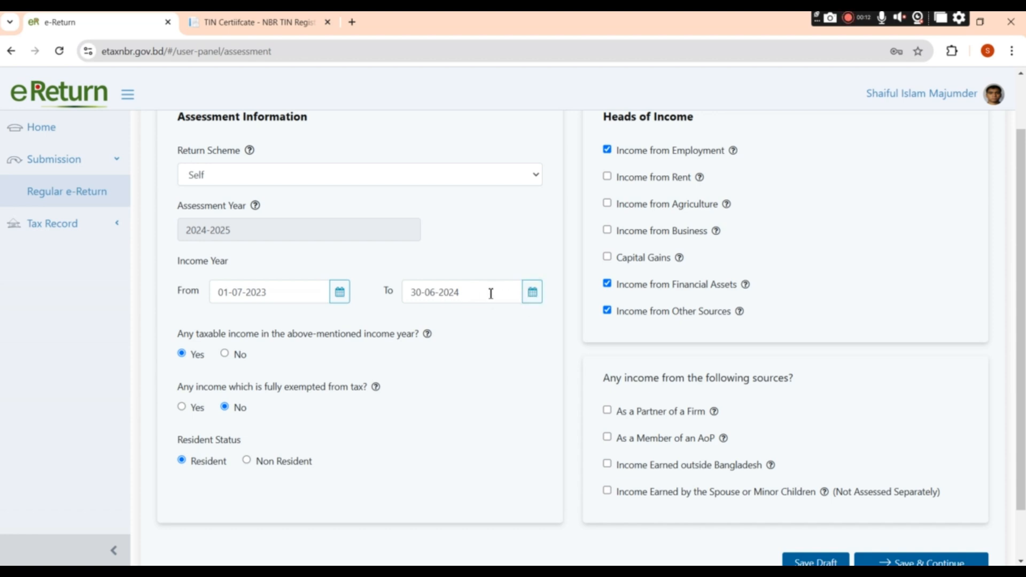
left_click(530, 295)
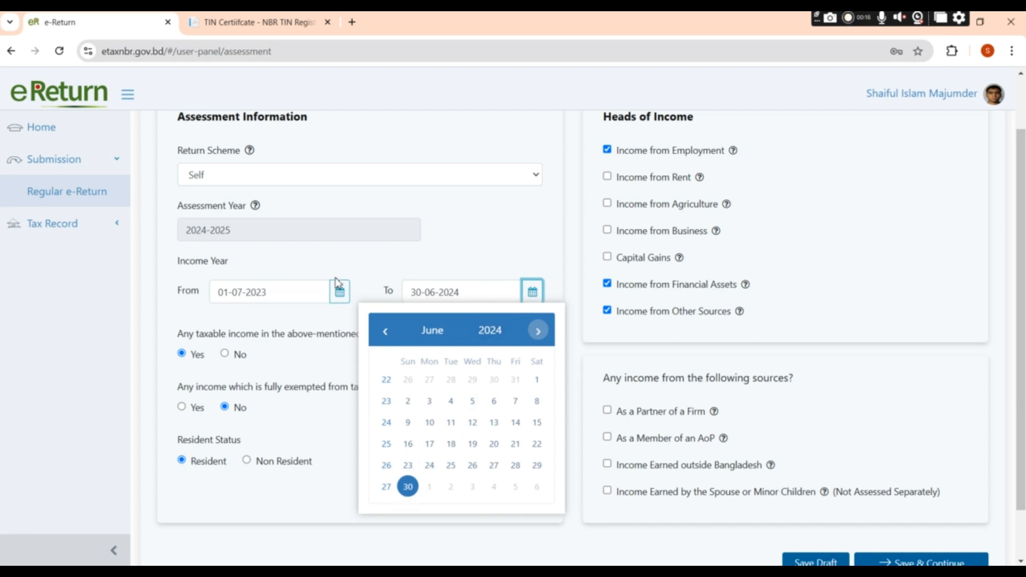
left_click(339, 297)
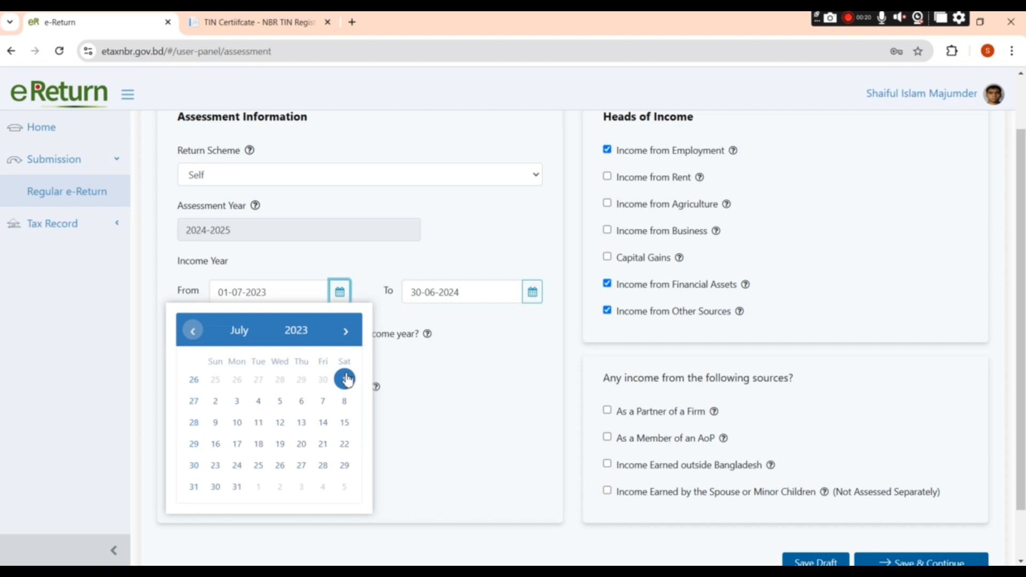
left_click(468, 255)
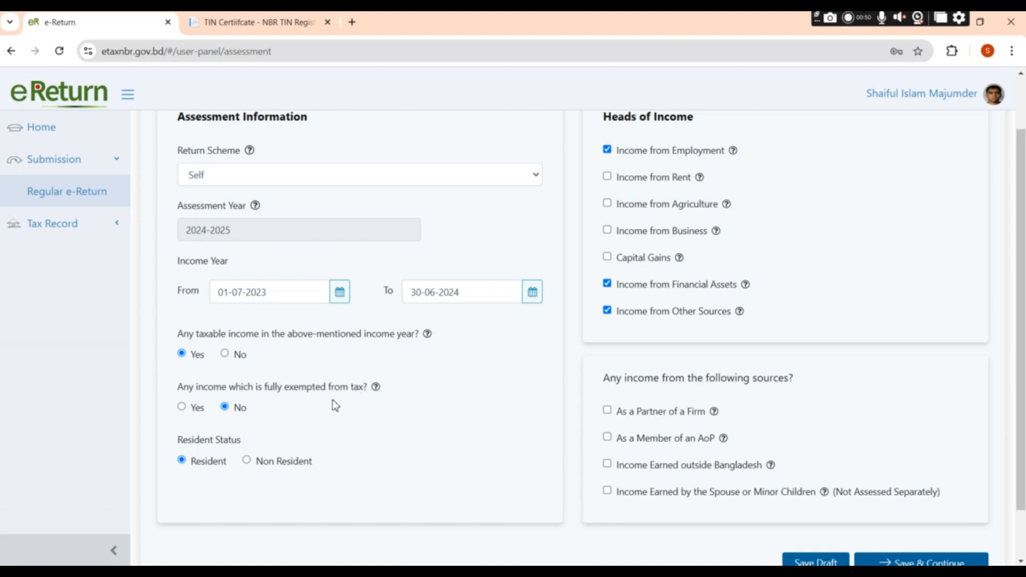
Step: Check the exempted income question and heads of income, and save the assessment information to continue
mouse_move(377, 389)
scroll(654, 242, "up", 1)
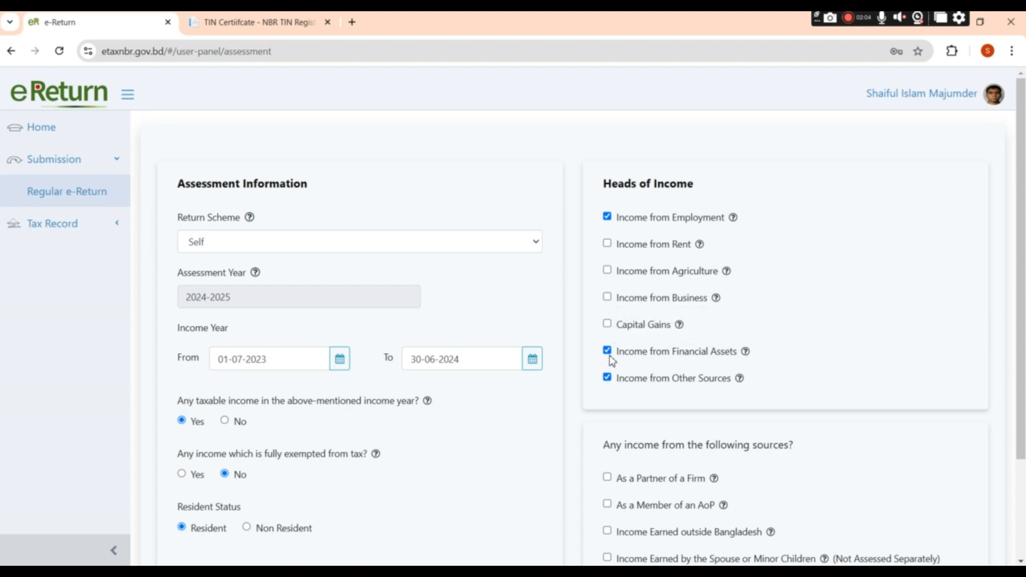
scroll(935, 507, "down", 3)
left_click(935, 507)
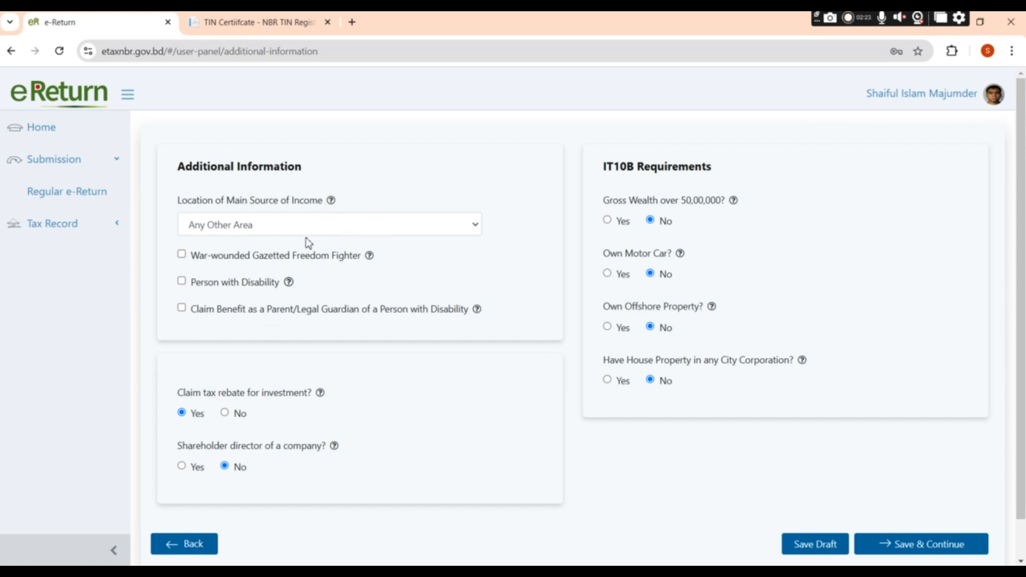
Step: Check the main income source location and the IT10B requirements, and save the additional information to continue
left_click(413, 229)
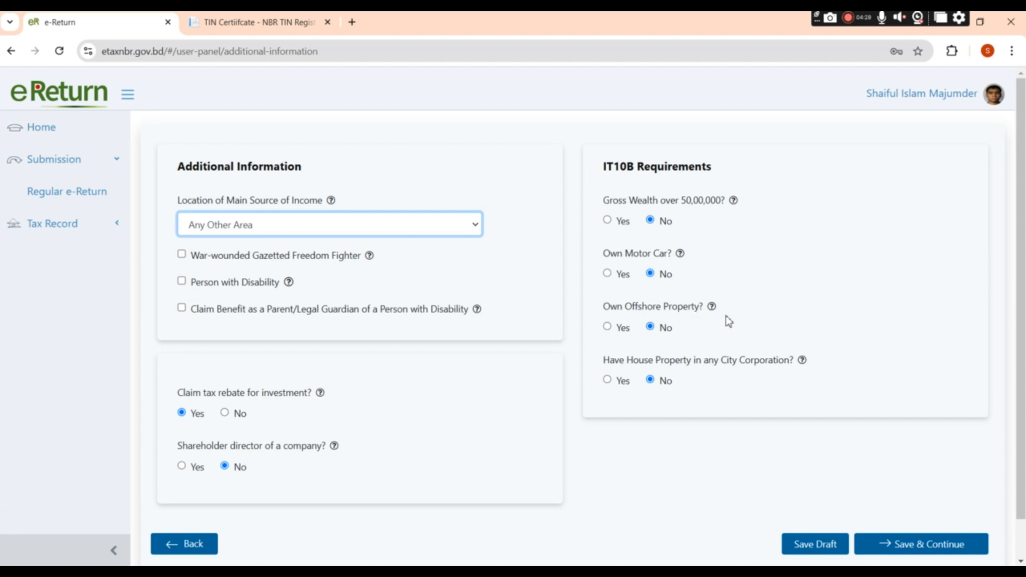
mouse_move(711, 306)
scroll(735, 366, "down", 2)
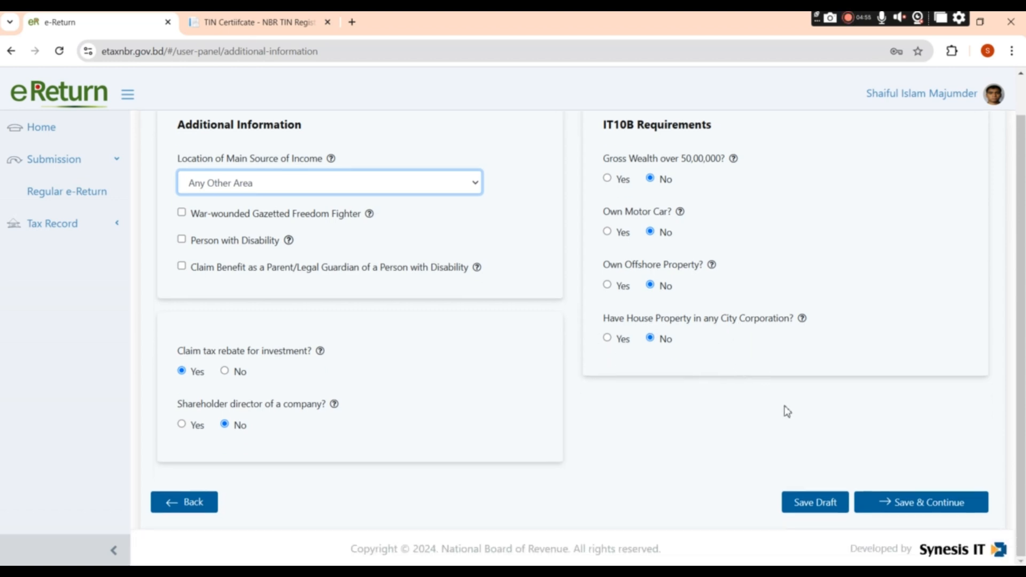
left_click(926, 508)
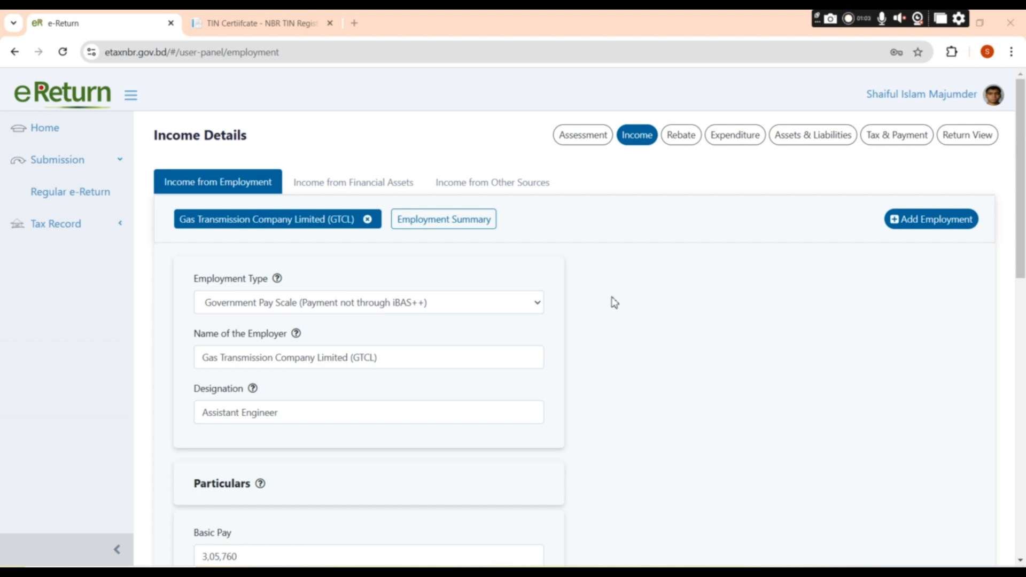
Step: Review the Income from Financial Assets entry and its TDS field, and return to Income from Employment
left_click(357, 186)
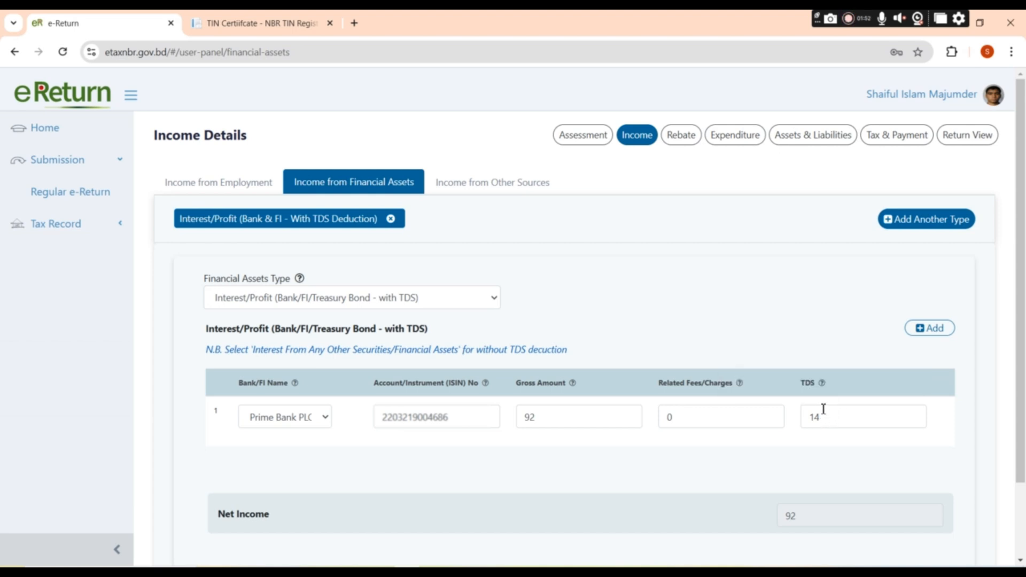
mouse_move(823, 384)
left_click(217, 182)
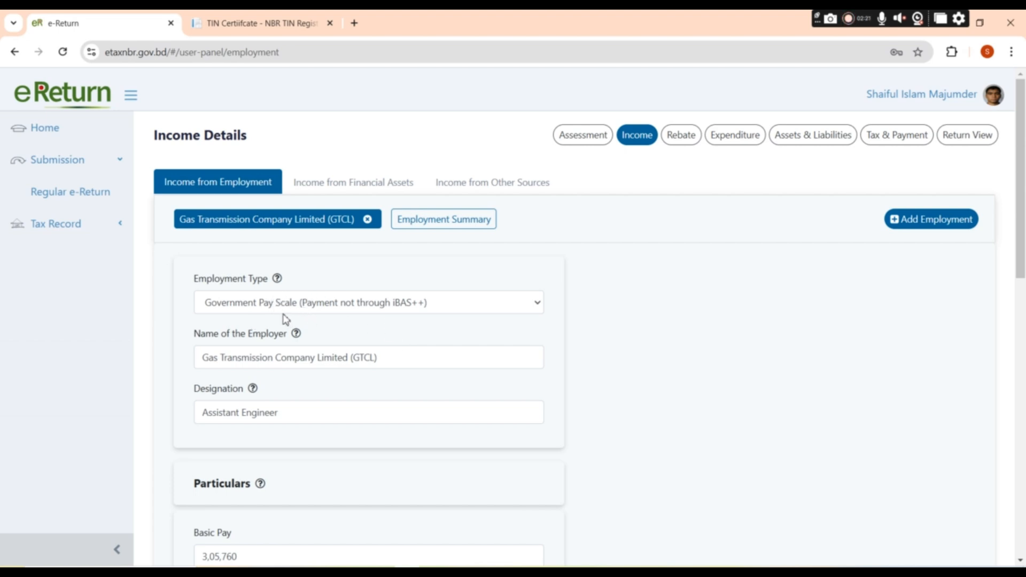
Step: Check the available Employment Type options, the employer name and the designation under Income from Employment
left_click(526, 309)
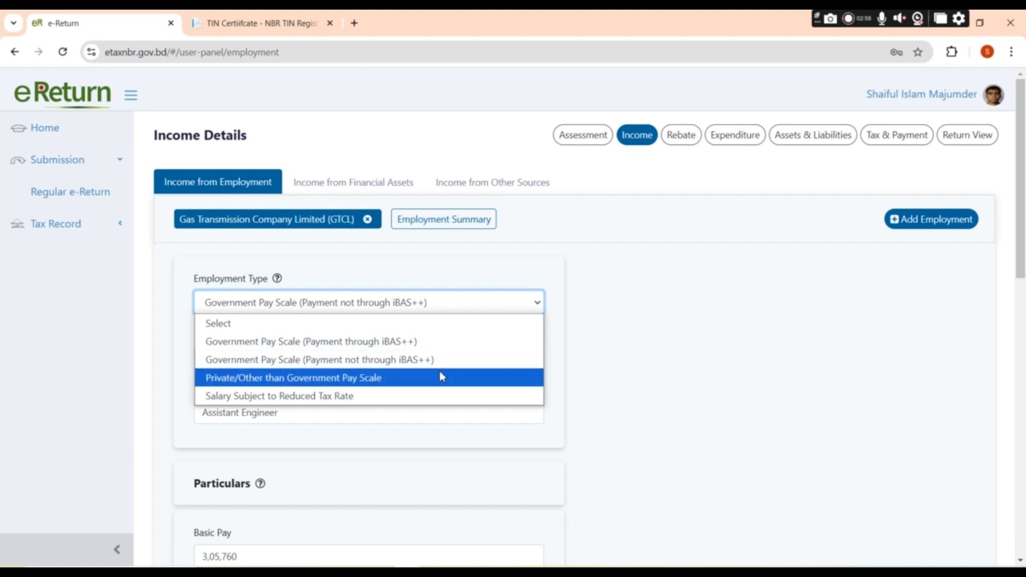
left_click(676, 307)
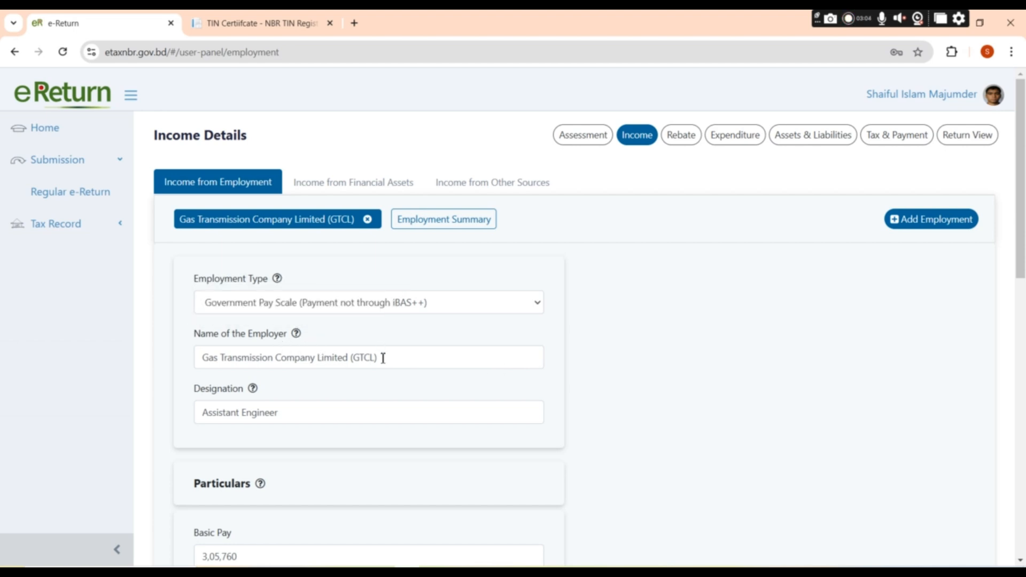
mouse_move(303, 337)
scroll(253, 409, "down", 1)
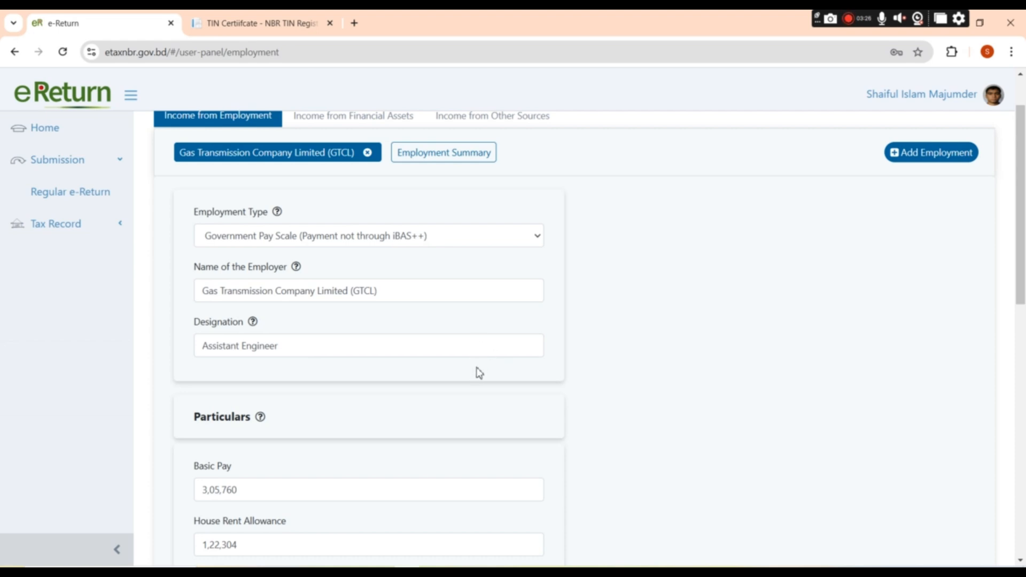
Step: Review the employment Particulars, from Basic Pay and House Rent Allowance through the conveyance, GPF interest and washing entries
scroll(477, 372, "down", 1)
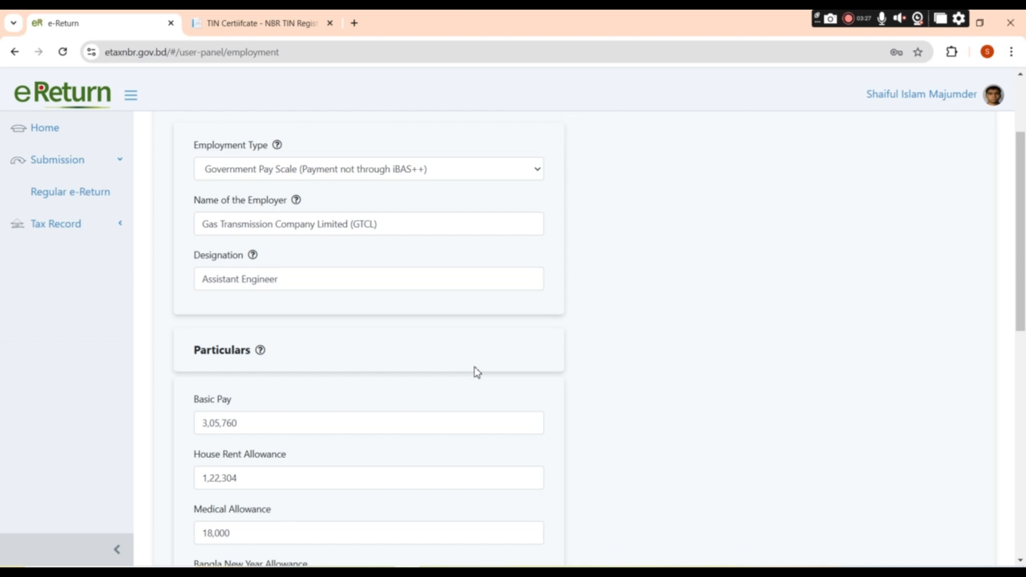
scroll(477, 373, "down", 2)
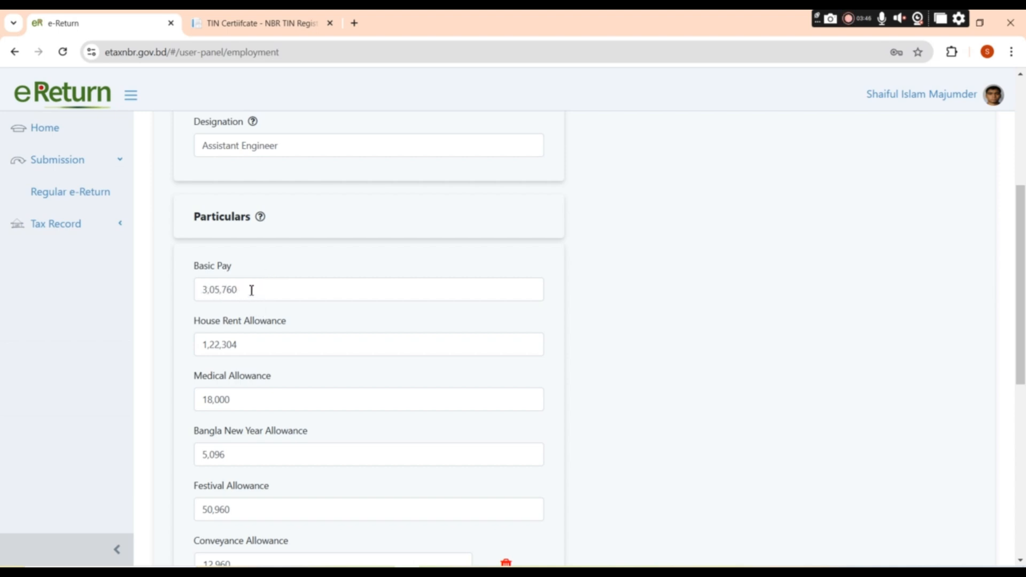
scroll(268, 302, "down", 4)
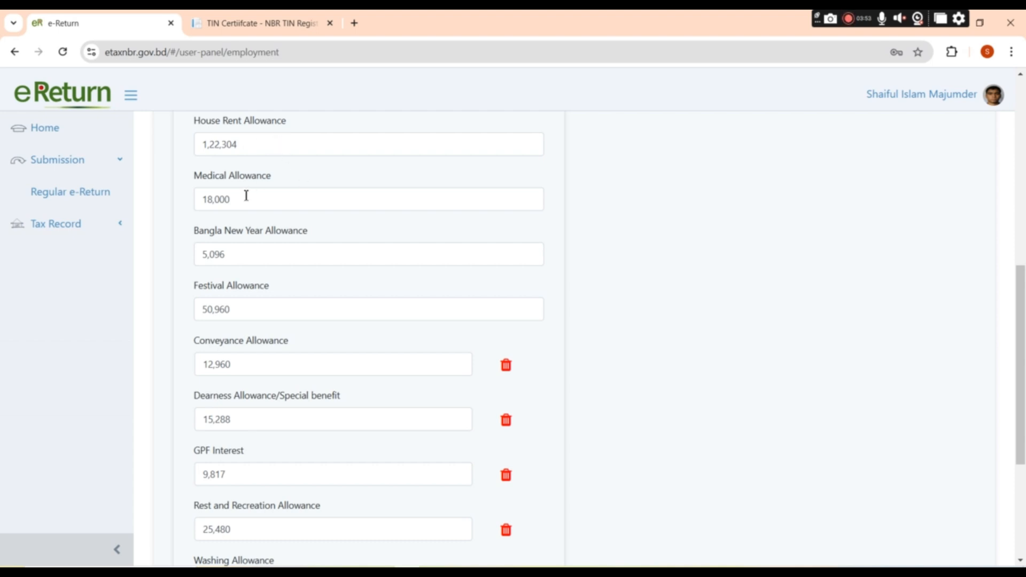
scroll(246, 187, "down", 1)
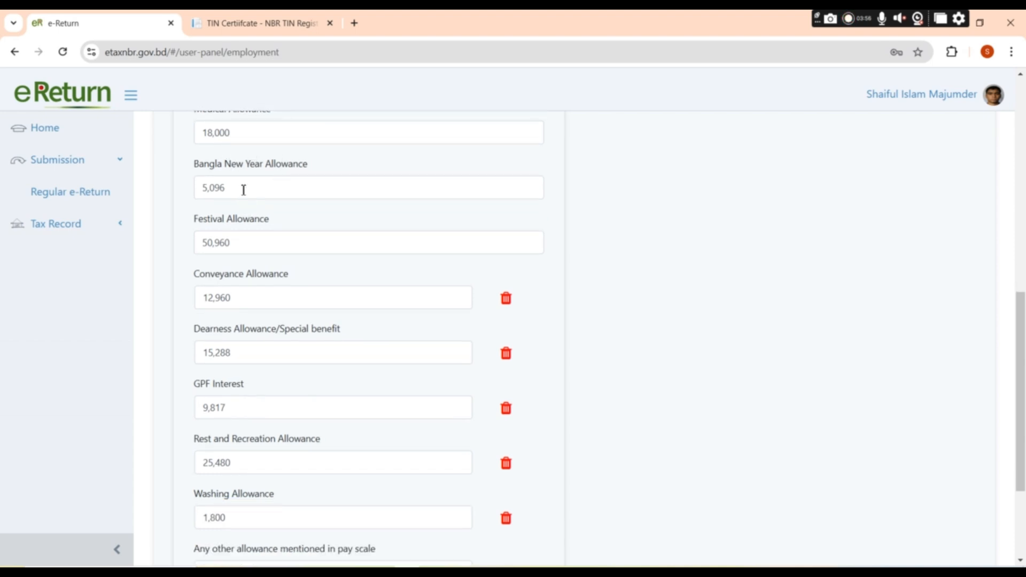
scroll(303, 190, "down", 1)
scroll(286, 165, "up", 1)
scroll(280, 223, "up", 2)
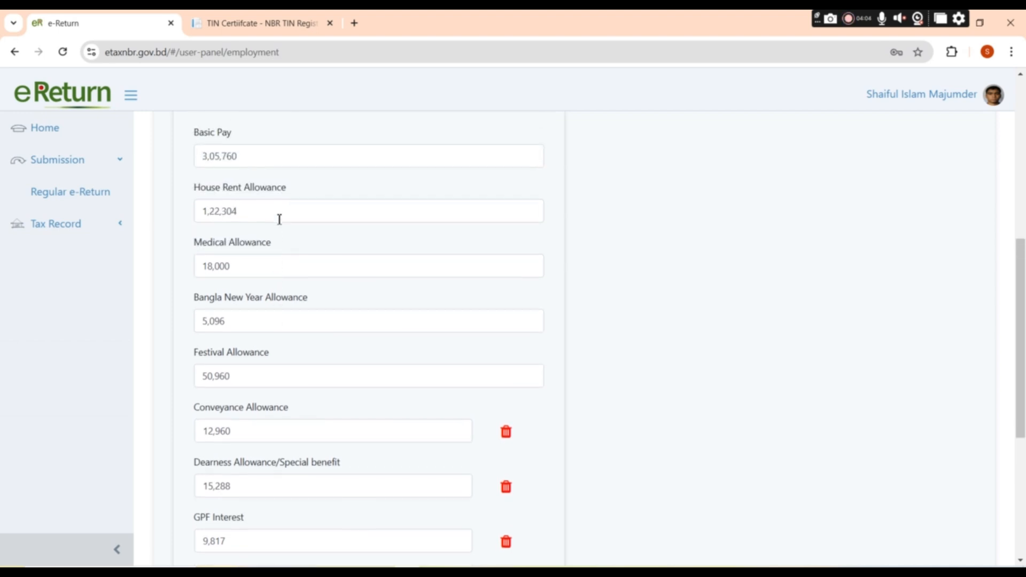
scroll(279, 221, "down", 2)
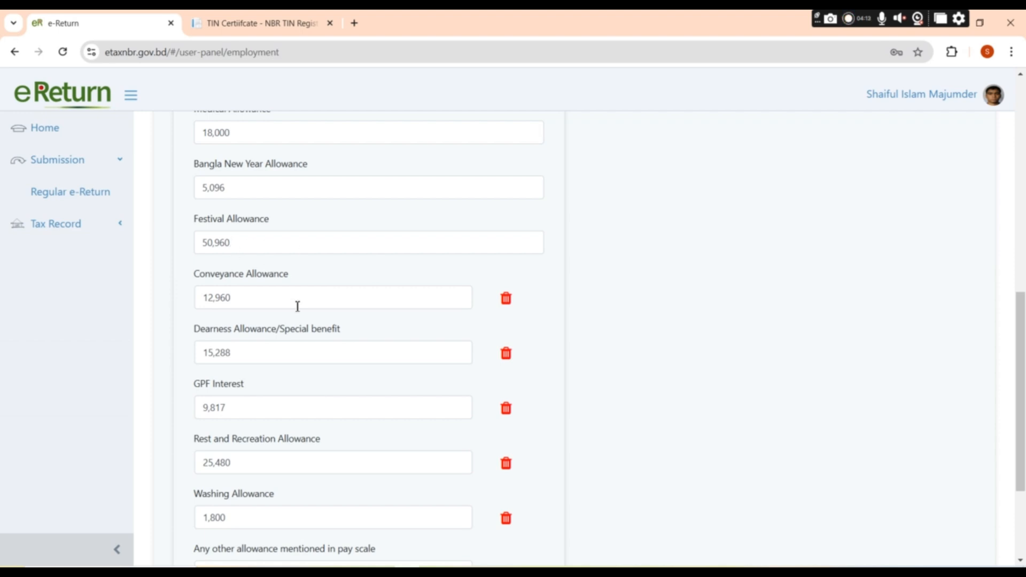
scroll(284, 297, "down", 3)
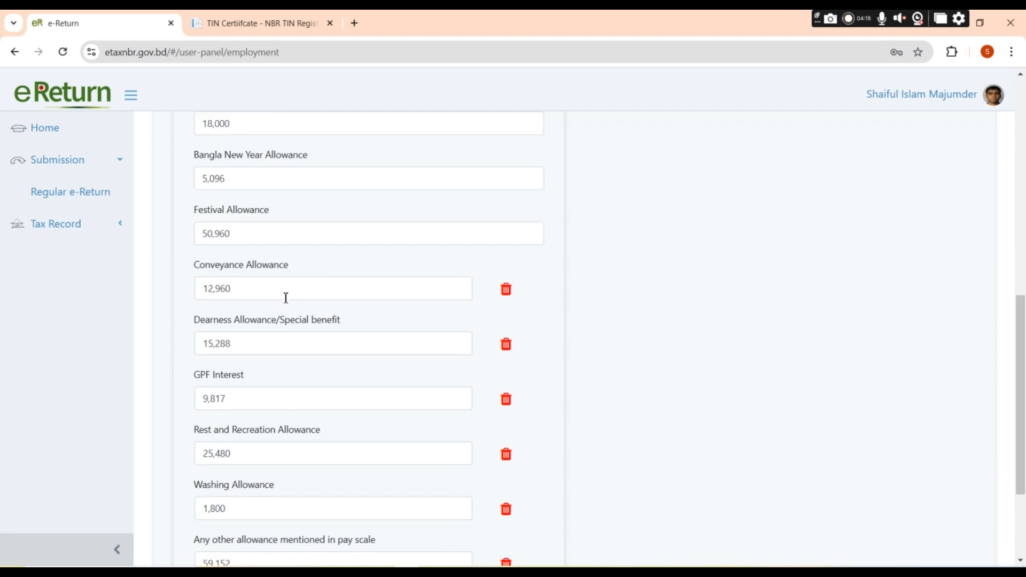
scroll(282, 294, "up", 1)
scroll(275, 274, "up", 1)
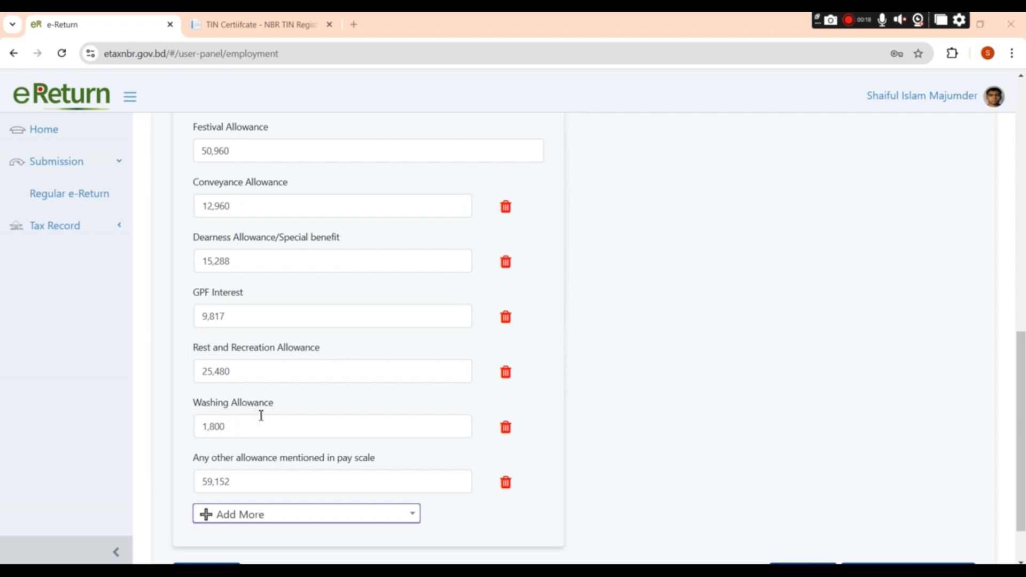
Step: Recheck all salary particulars down to the other pay-scale allowance, and save the employment income to continue
scroll(260, 414, "down", 2)
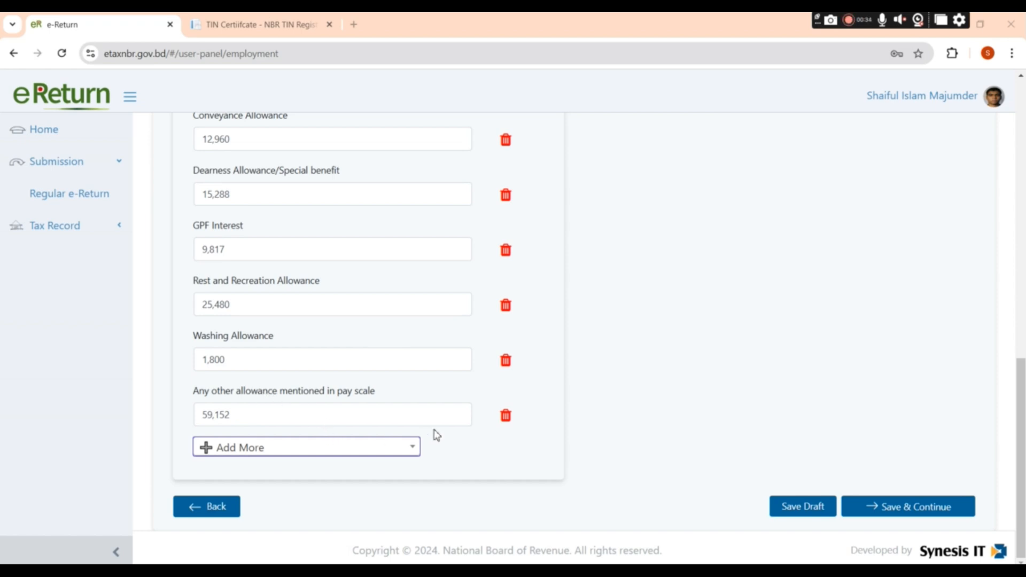
scroll(436, 434, "up", 6)
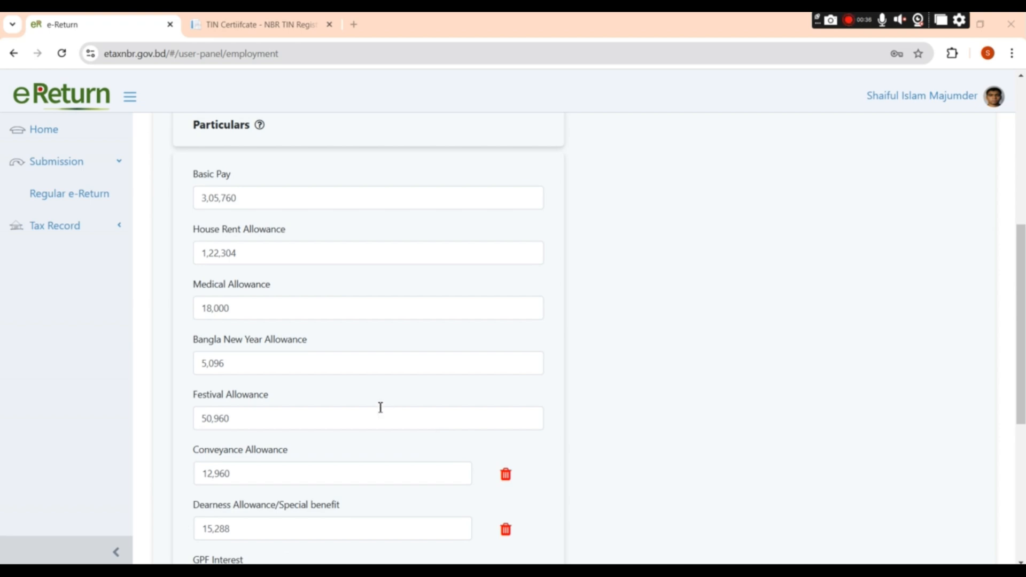
scroll(379, 410, "up", 3)
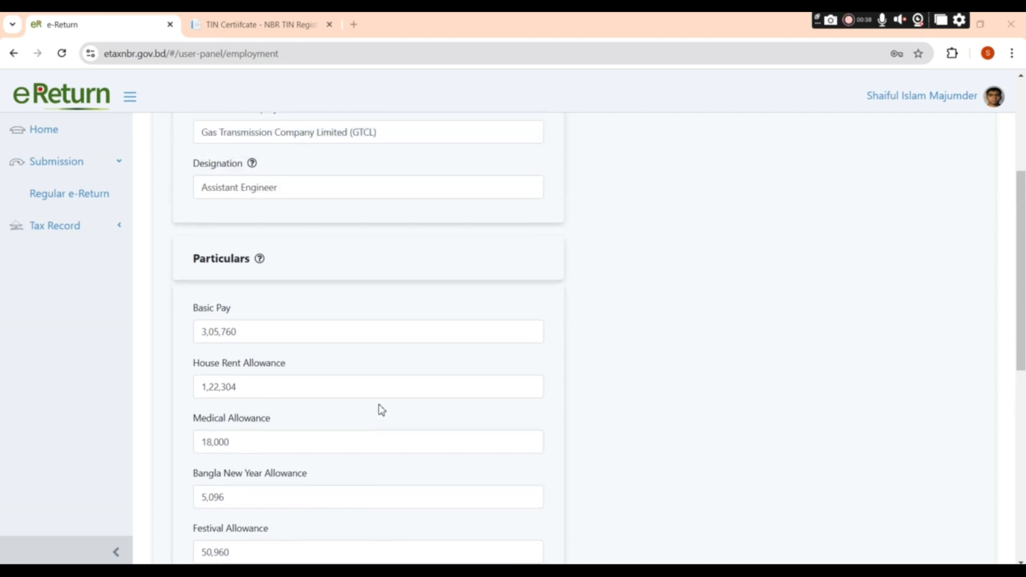
scroll(379, 410, "down", 9)
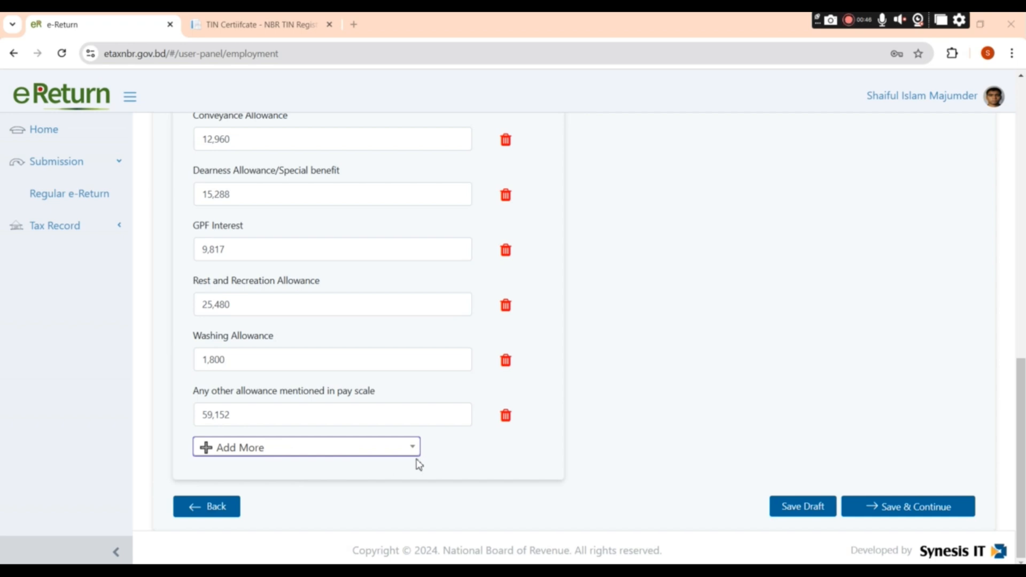
scroll(388, 483, "up", 12)
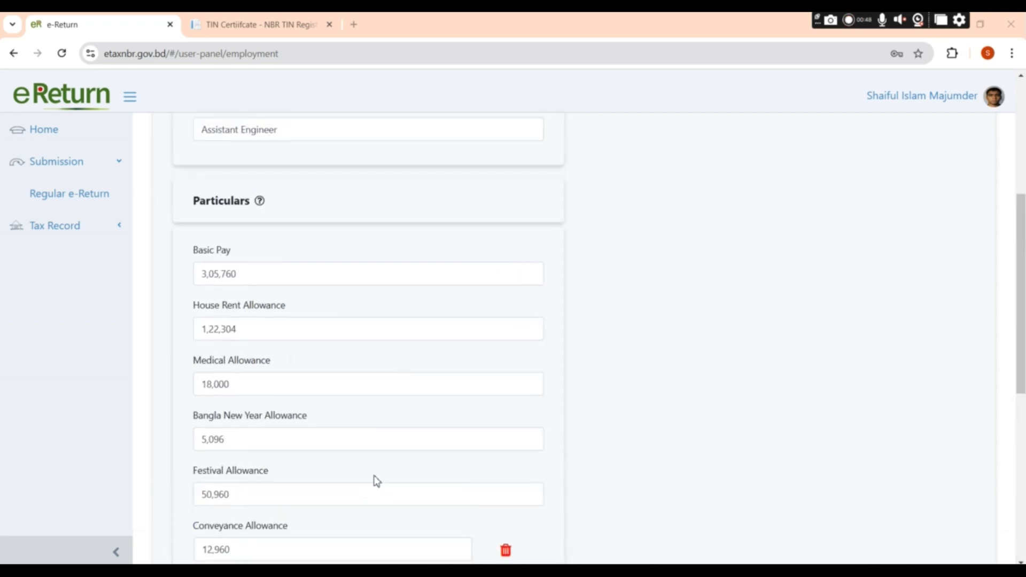
scroll(445, 470, "down", 12)
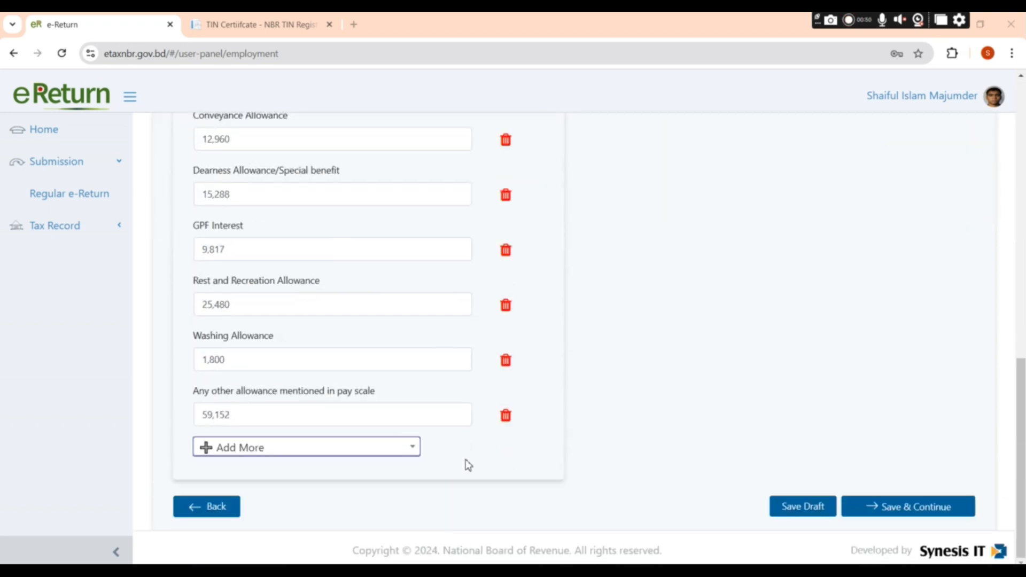
left_click(916, 510)
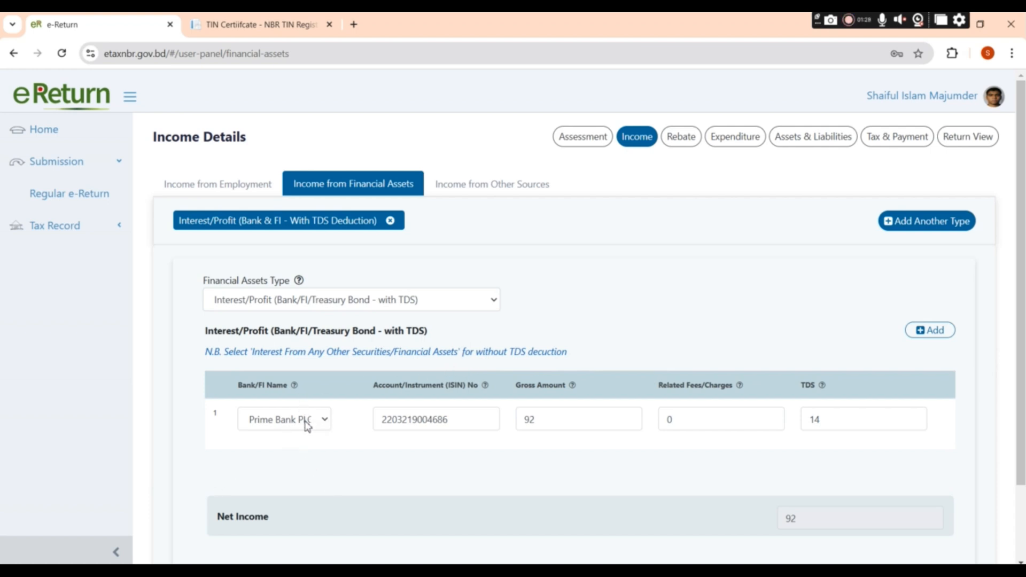
Step: Review the bank interest entry under Financial Assets, and examine the Income Type options for Income from Other Sources
scroll(305, 493, "down", 2)
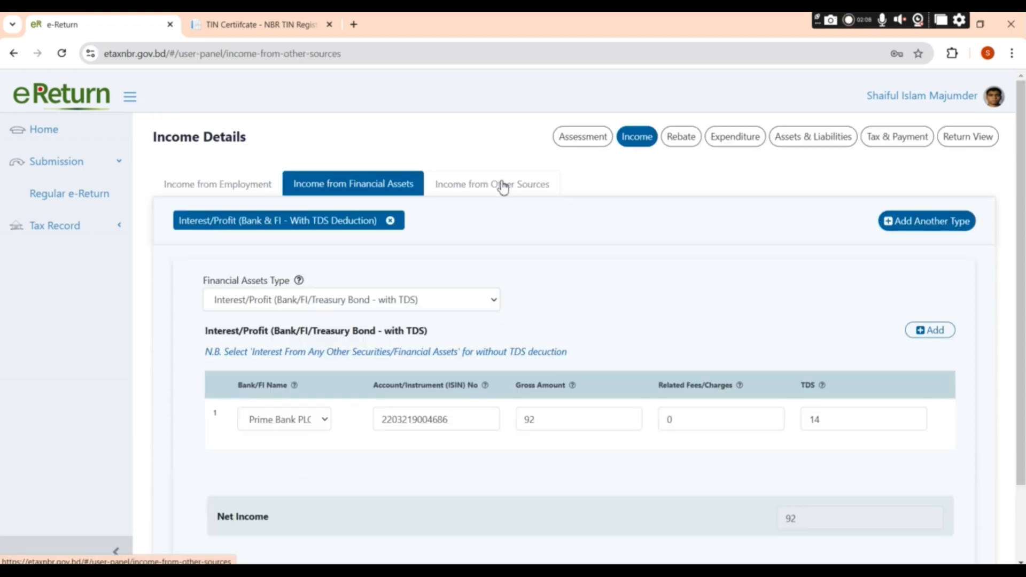
left_click(501, 183)
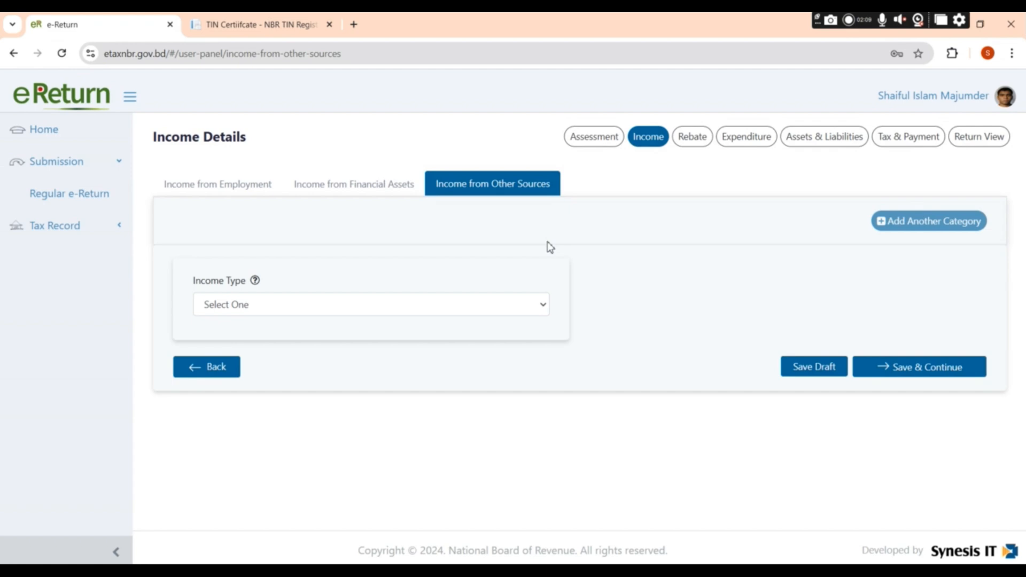
left_click(518, 307)
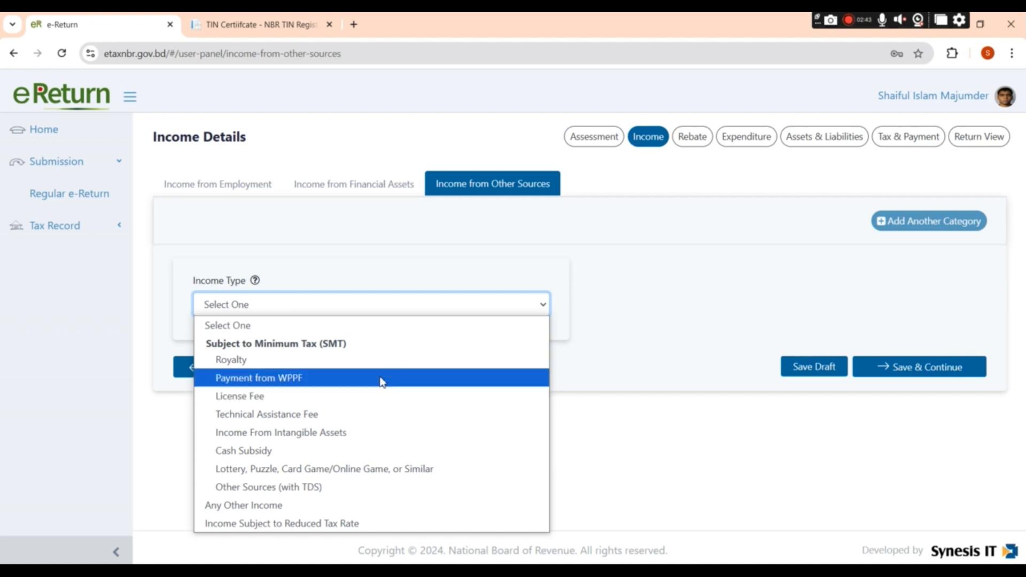
left_click(663, 312)
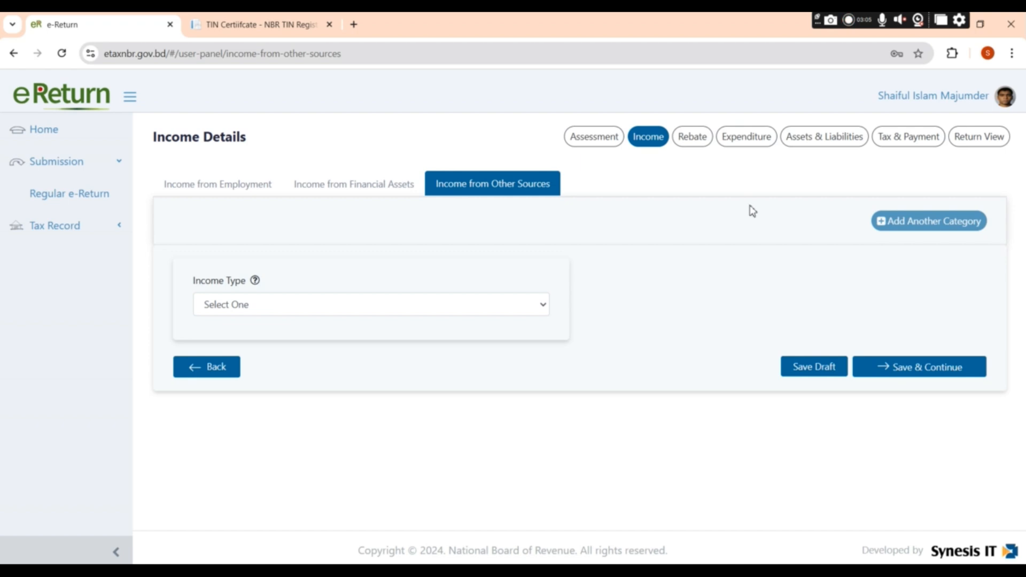
Step: Open the Expenditure section and review the IT10BB choice, the lifestyle expense items and the tax payment rows
left_click(745, 140)
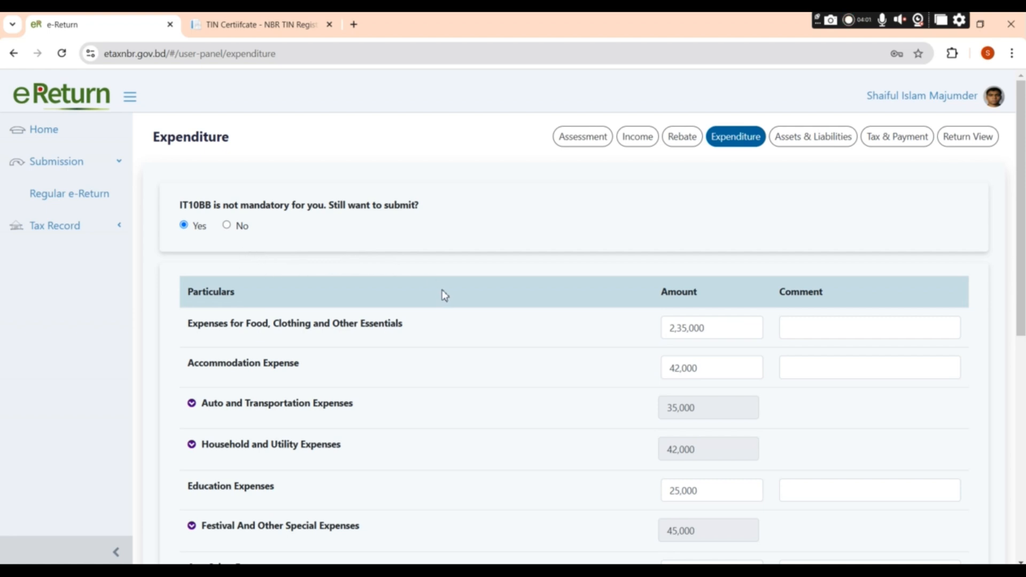
scroll(443, 293, "down", 1)
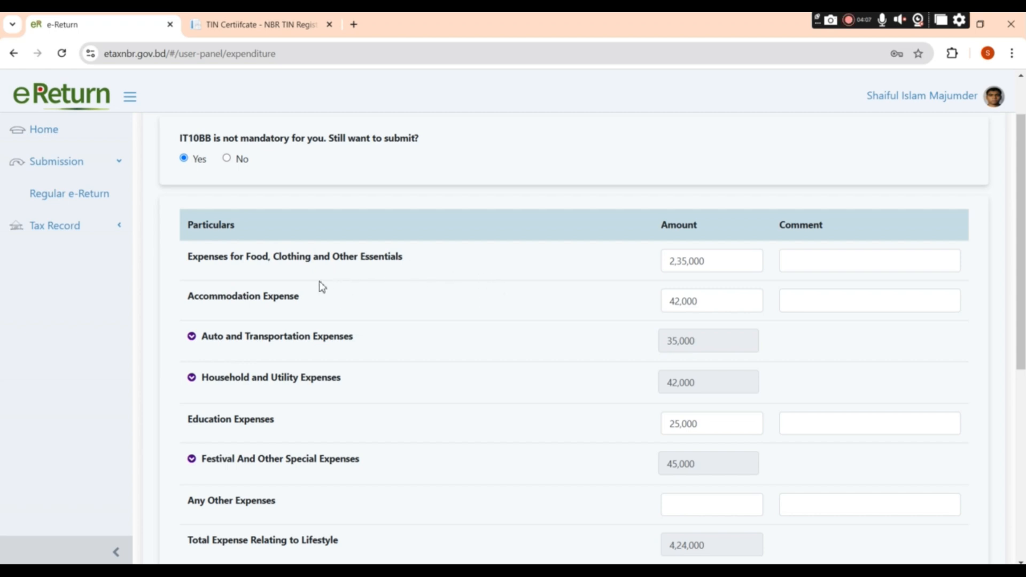
scroll(320, 284, "down", 1)
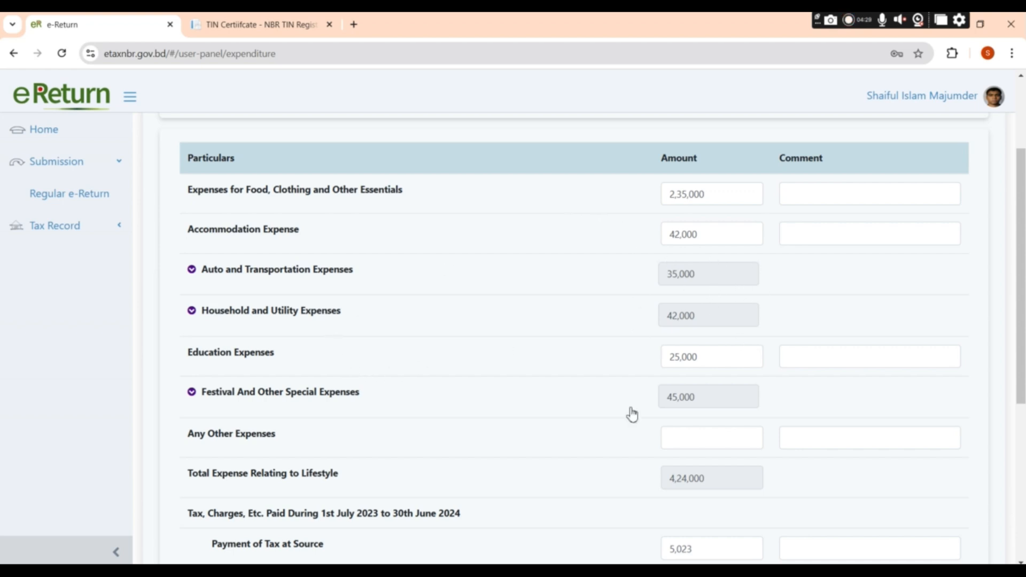
scroll(615, 350, "down", 1)
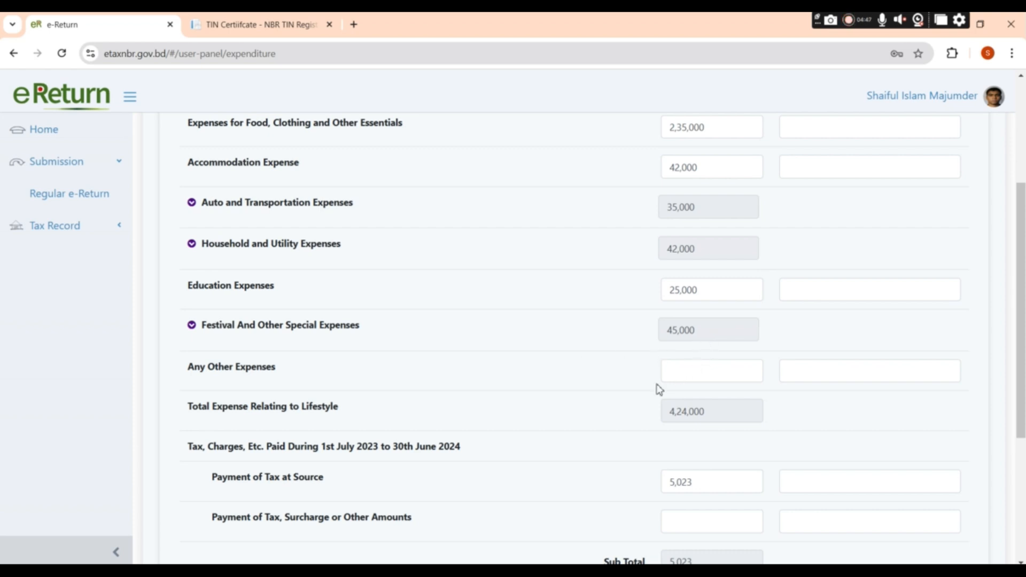
scroll(218, 383, "down", 1)
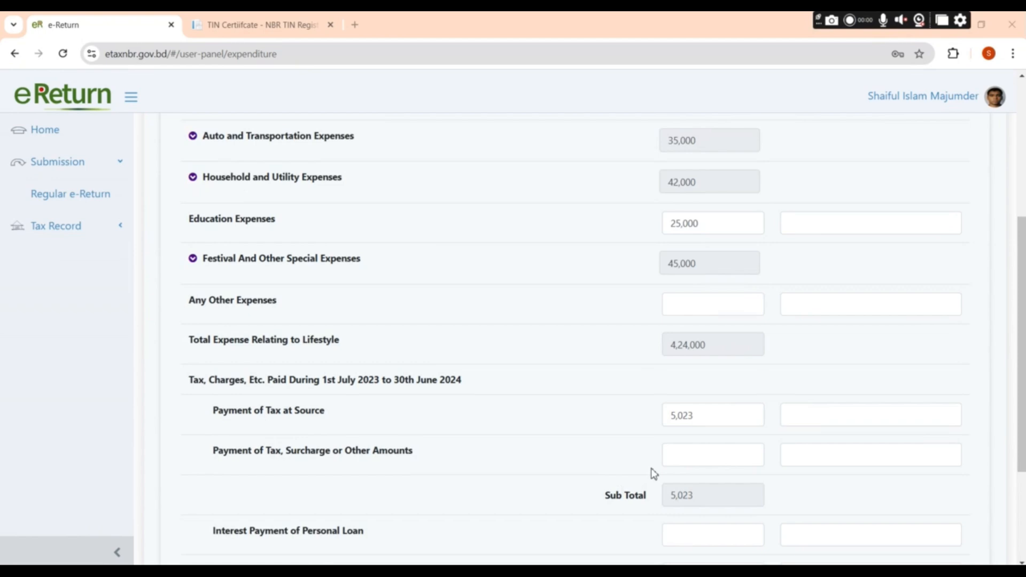
scroll(653, 473, "down", 1)
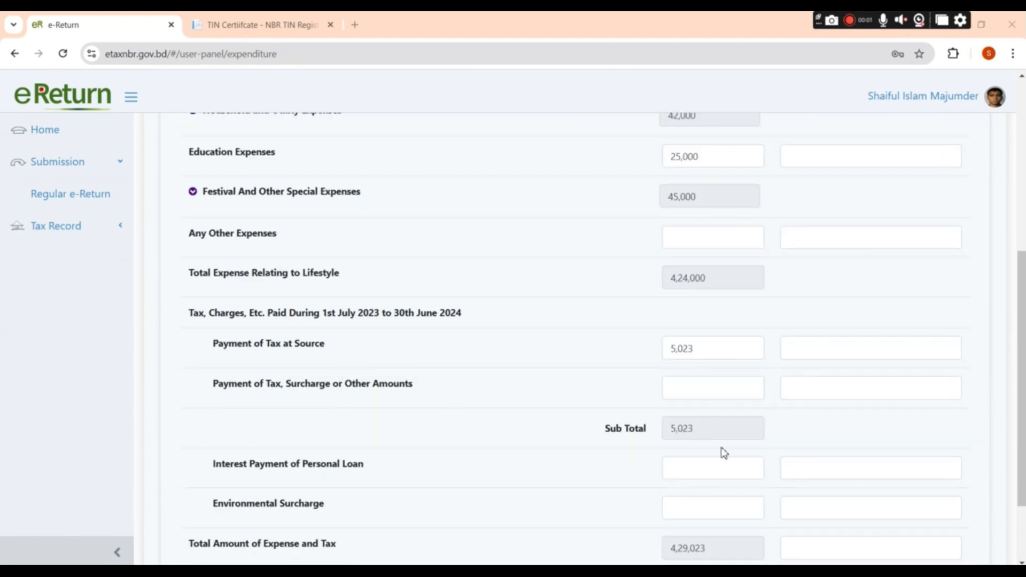
scroll(716, 441, "down", 2)
scroll(678, 377, "up", 1)
scroll(677, 382, "up", 1)
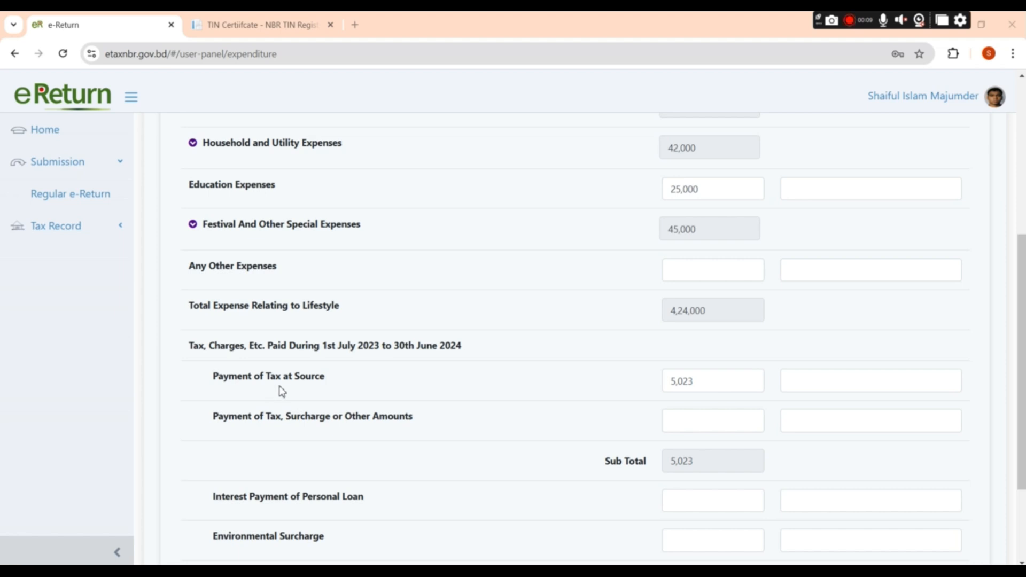
Step: Examine the Payment of Tax at Source amount, the expenditure totals and the Interest Payment of Personal Loan field
left_click(699, 380)
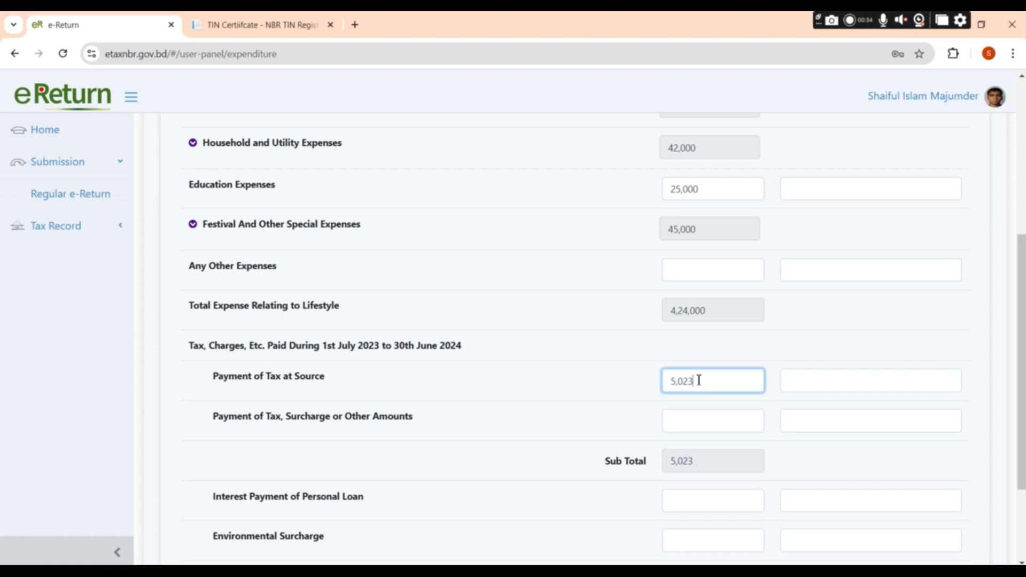
left_click(586, 377)
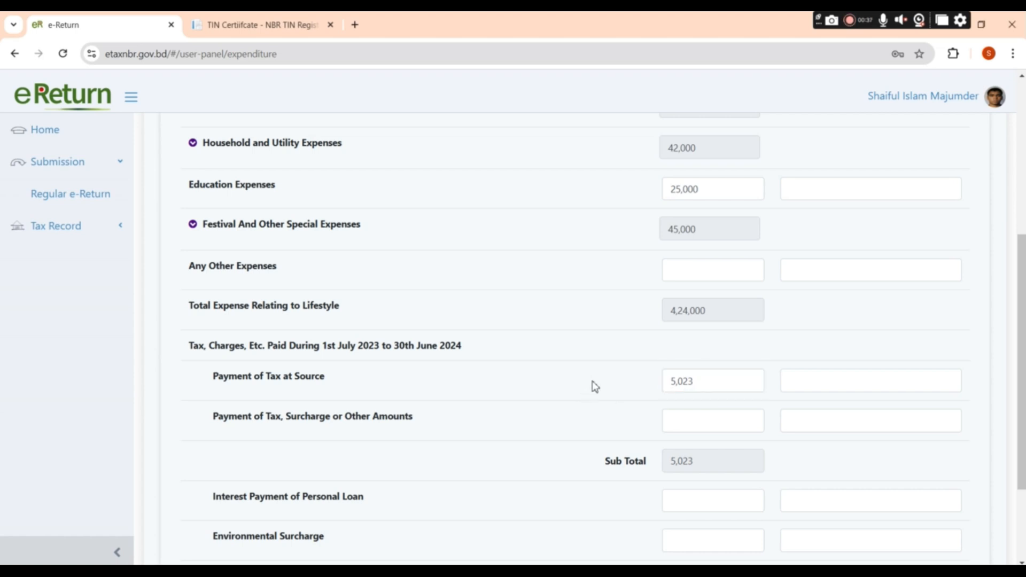
scroll(593, 382, "down", 1)
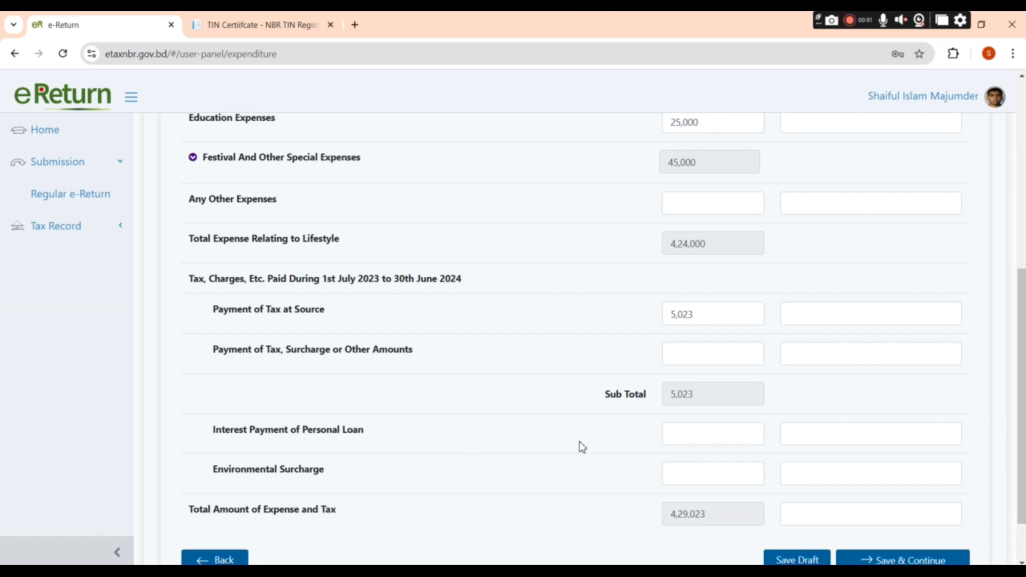
scroll(742, 438, "up", 6)
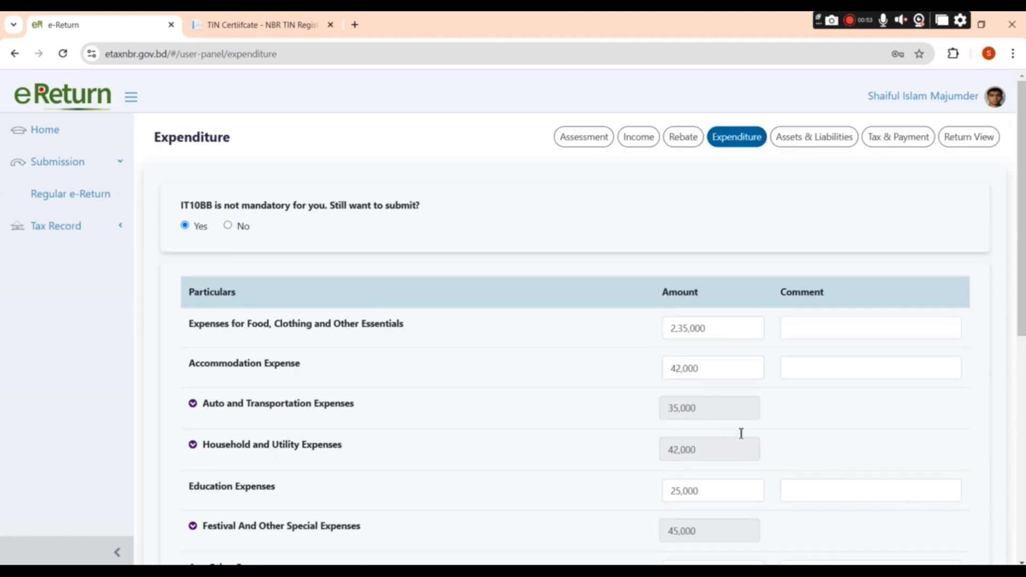
scroll(740, 431, "down", 6)
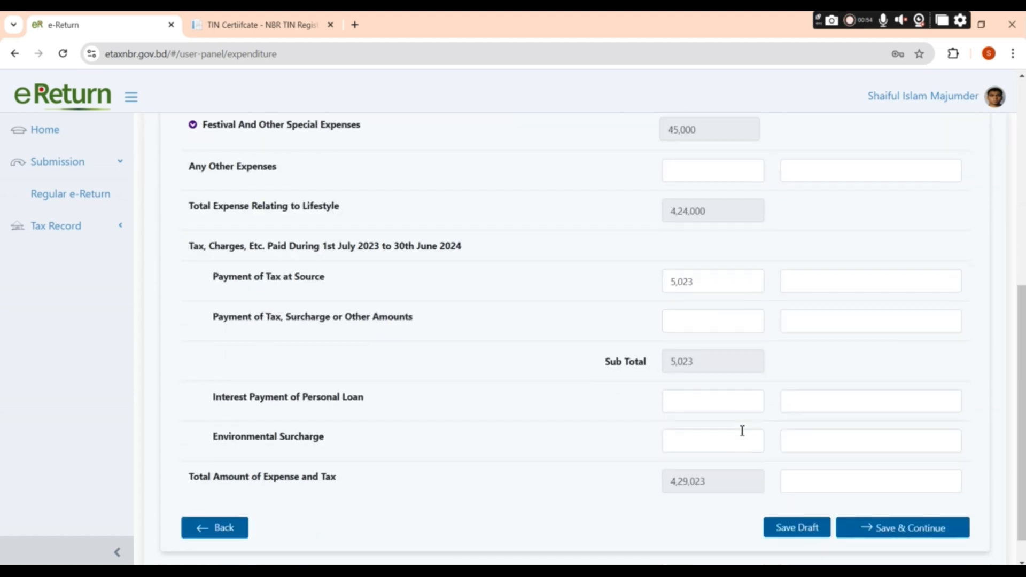
left_click(695, 405)
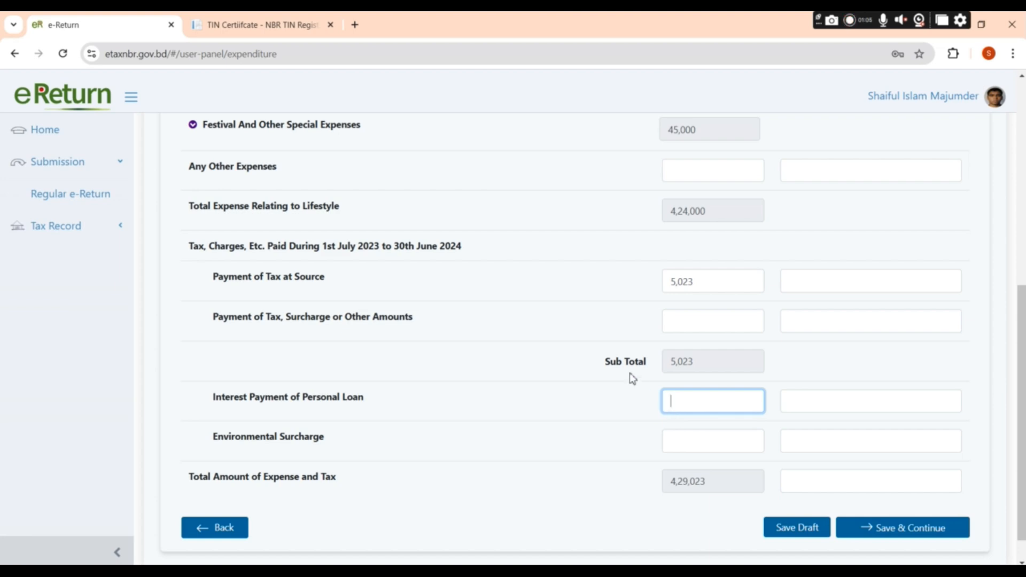
Step: Recheck the Expenditure section from the tax payment rows and total back up to the IT10BB choice
scroll(629, 377, "up", 5)
scroll(641, 406, "down", 5)
scroll(735, 369, "up", 5)
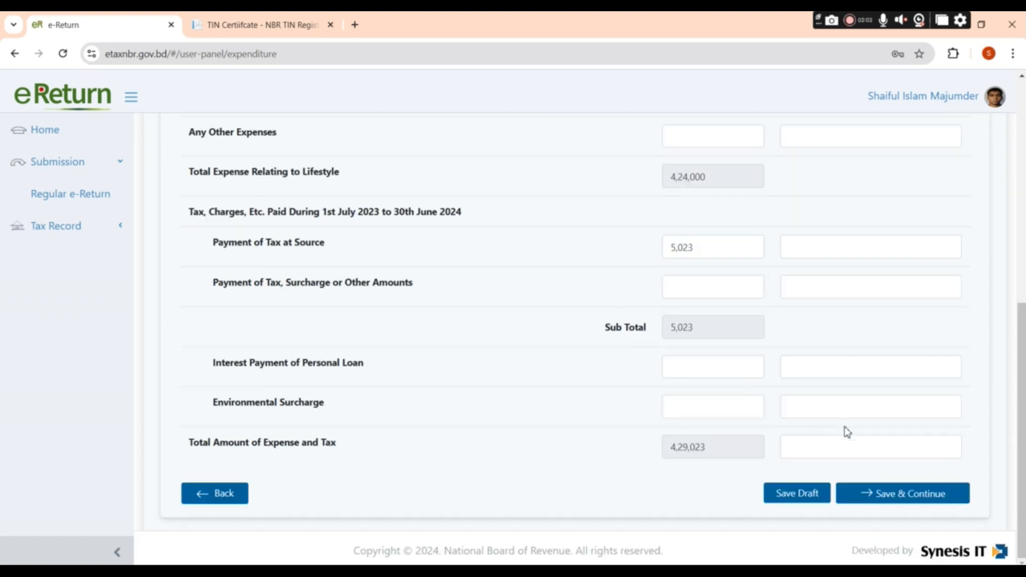
scroll(551, 337, "up", 8)
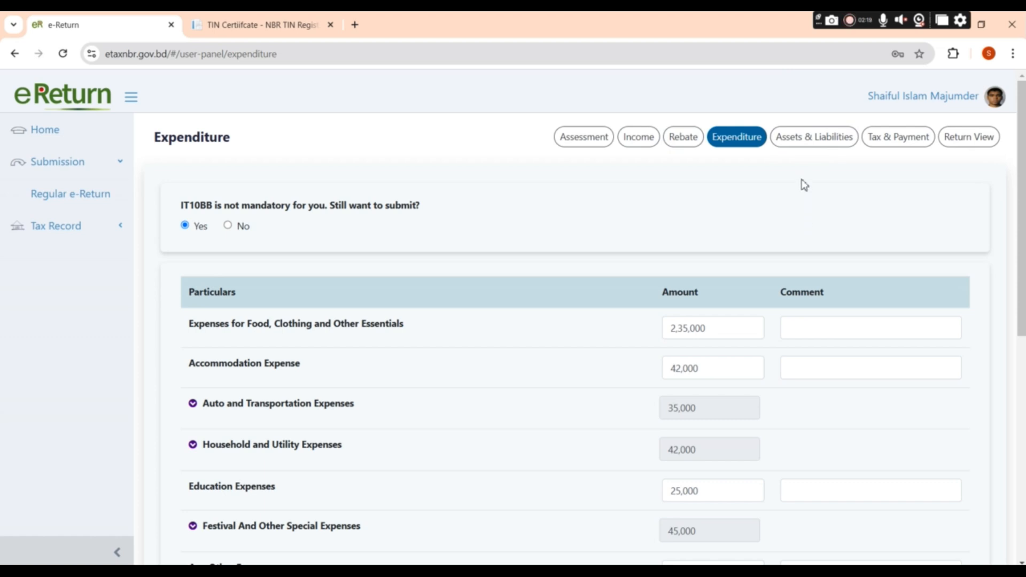
Step: Open the Assets & Liabilities section and review the DPS and Provident Fund entries under Financial Assets
left_click(795, 144)
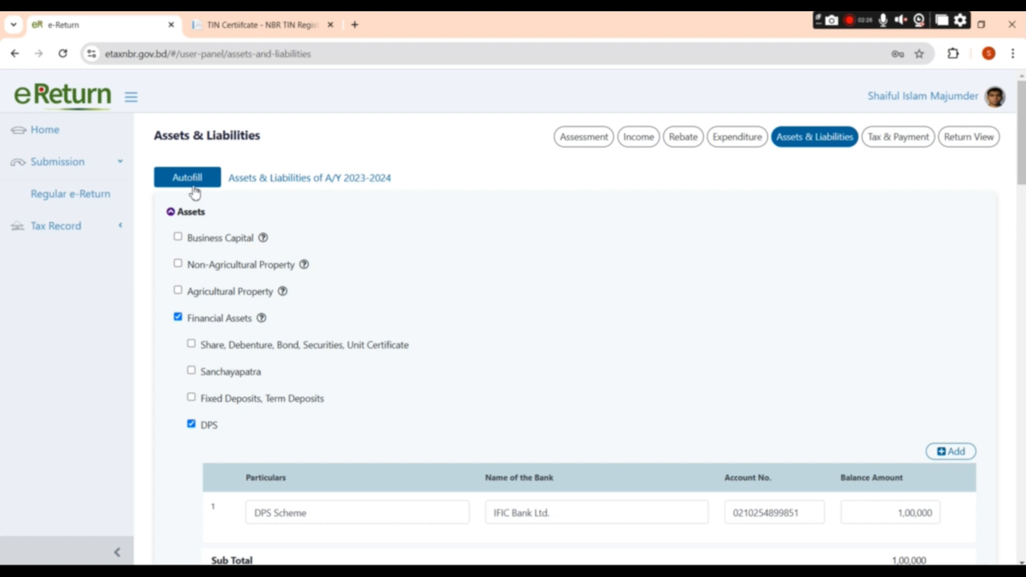
scroll(401, 320, "down", 3)
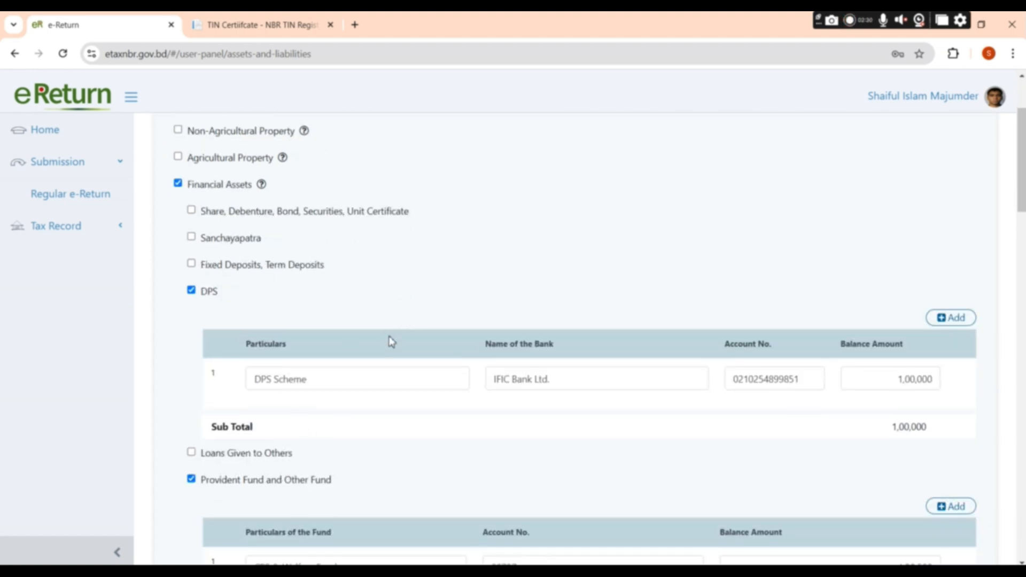
scroll(392, 342, "up", 3)
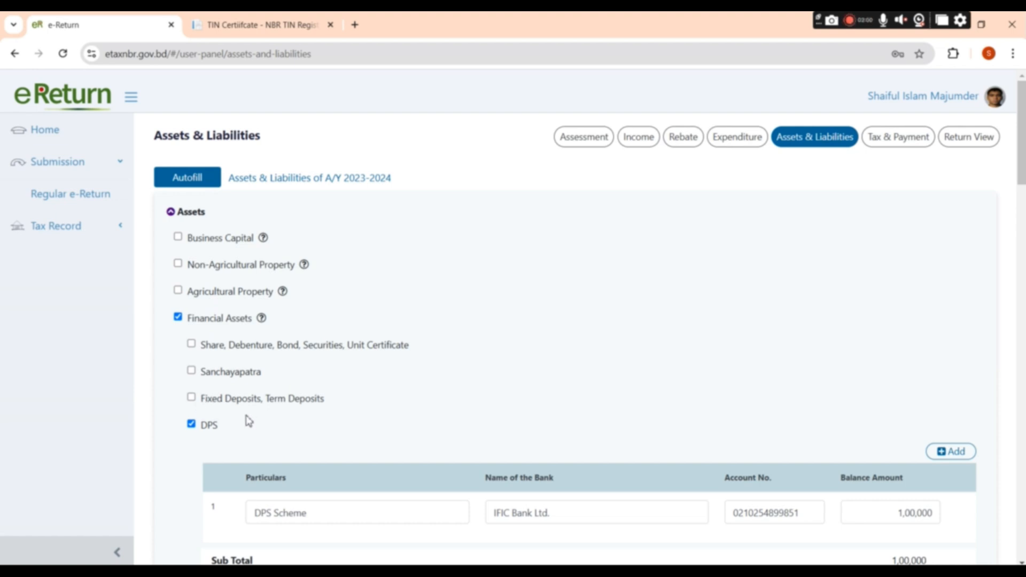
scroll(266, 419, "down", 3)
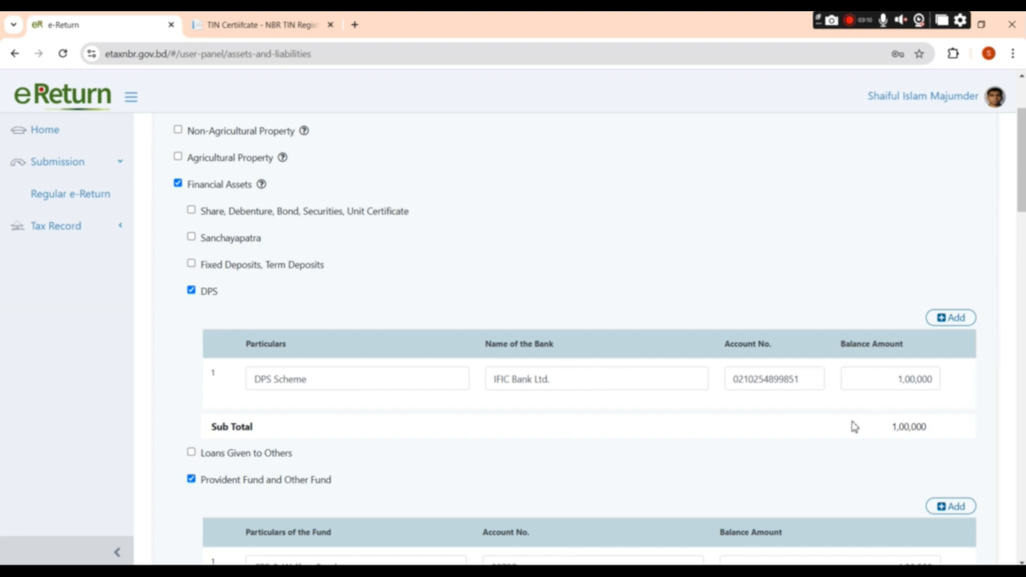
scroll(740, 415, "down", 3)
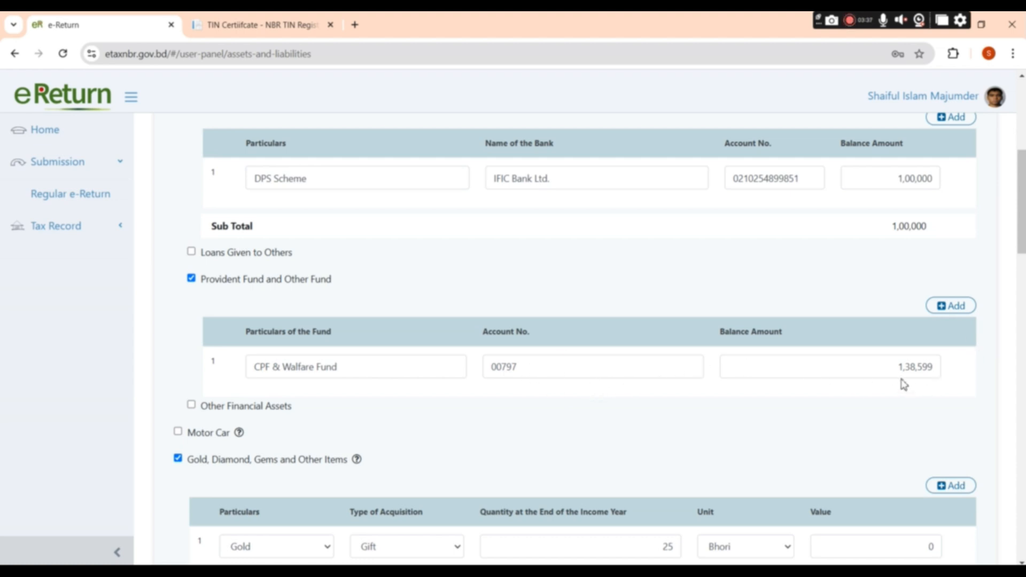
Step: Review the Gold, Diamond, Gems and Other Items entry and examine the options available for its Particulars
scroll(802, 401, "down", 4)
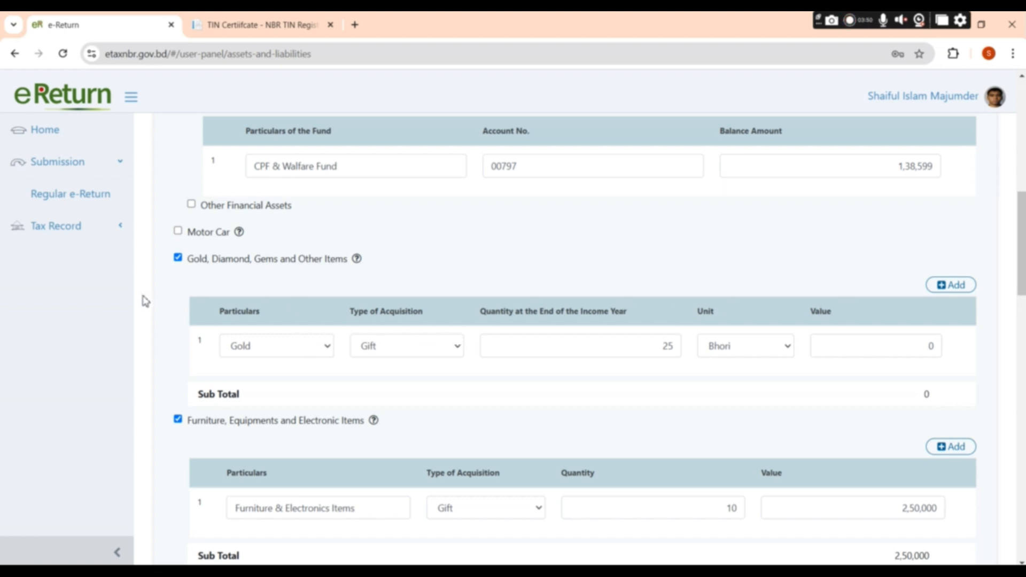
left_click(321, 350)
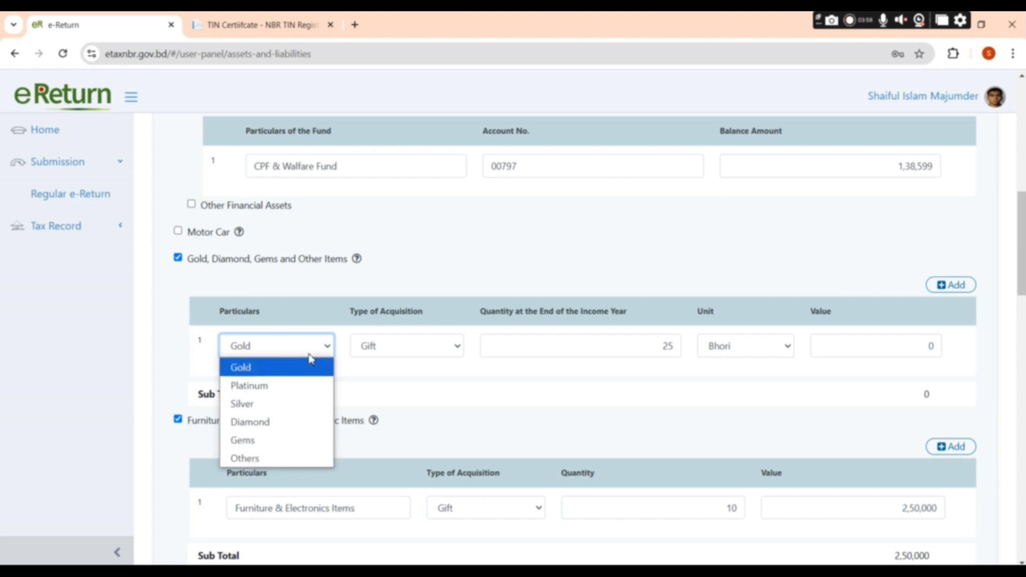
left_click(370, 372)
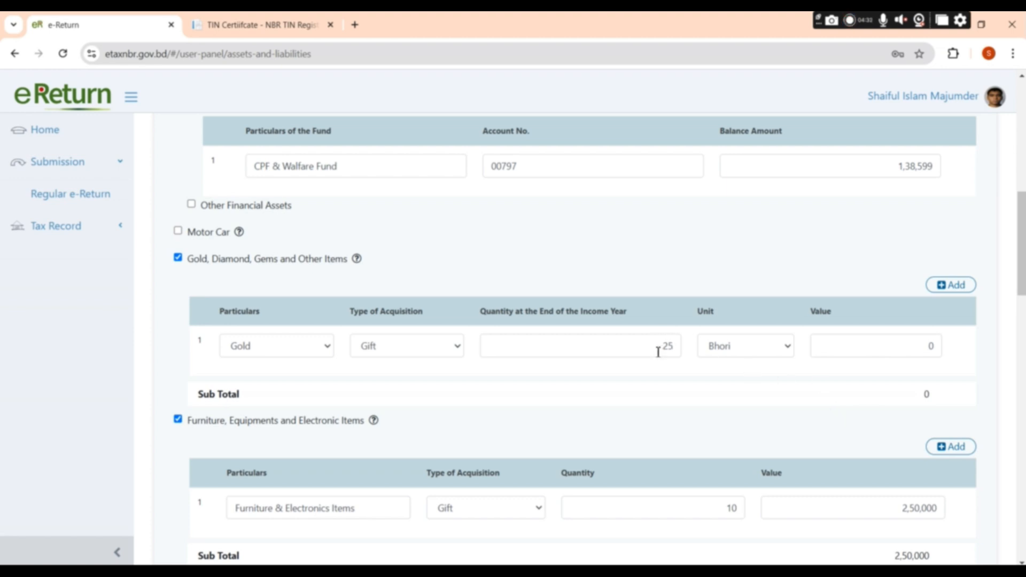
Step: Review the furniture and electronic items entry and the Cash and Fund outside Business options with their balance
scroll(643, 380, "down", 3)
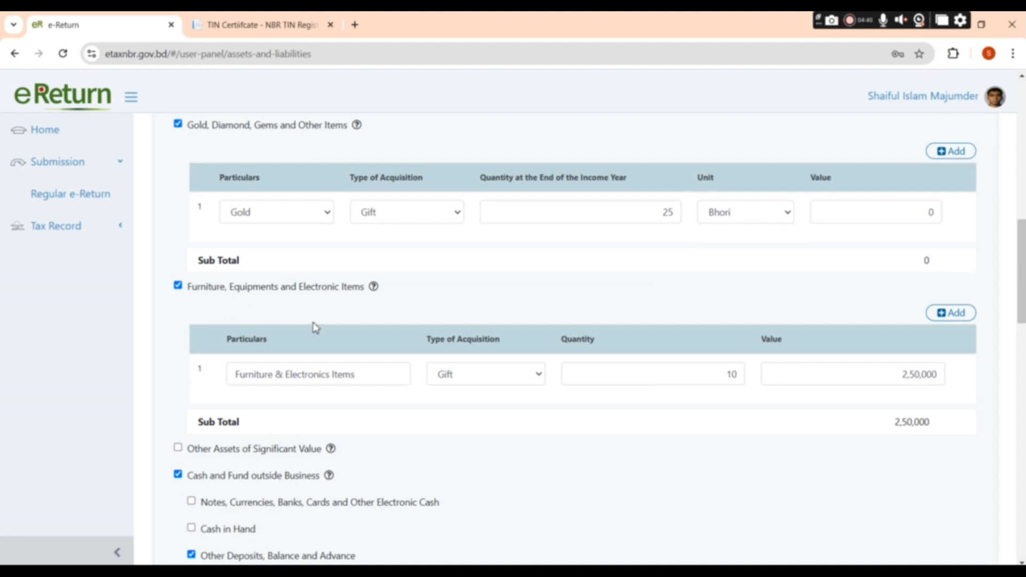
scroll(451, 334, "down", 3)
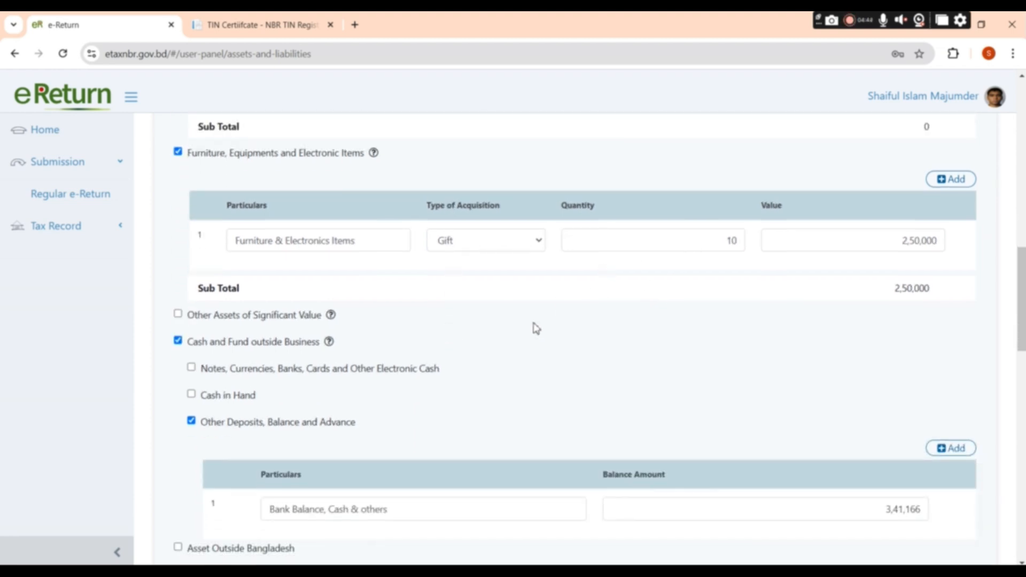
scroll(536, 328, "up", 1)
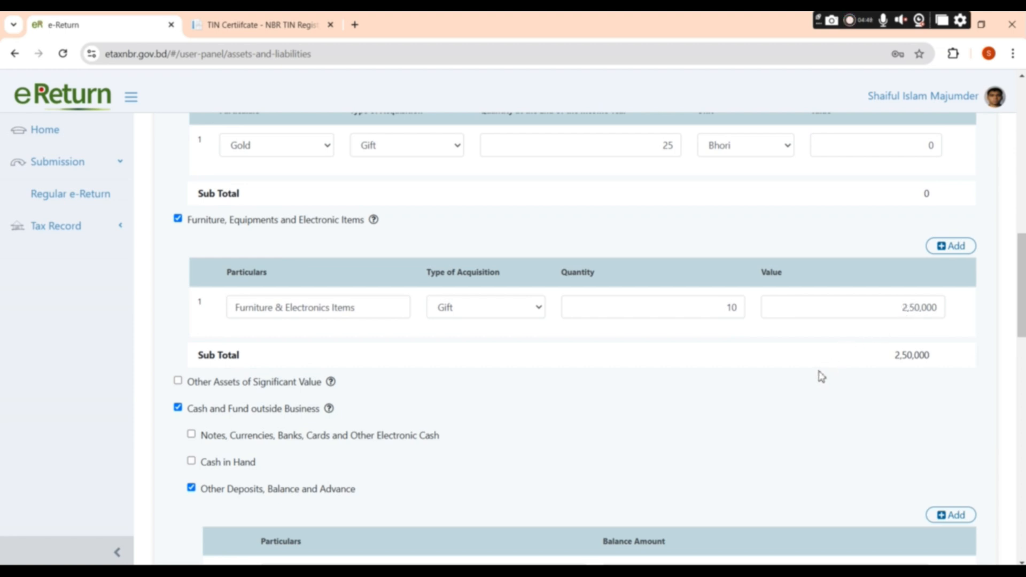
scroll(392, 396, "down", 1)
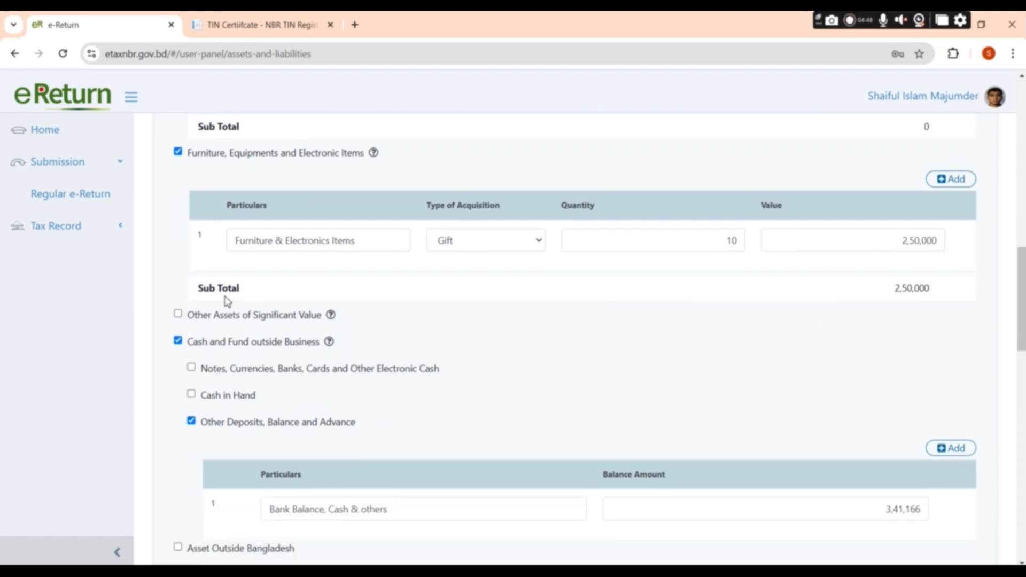
mouse_move(331, 350)
scroll(274, 402, "down", 3)
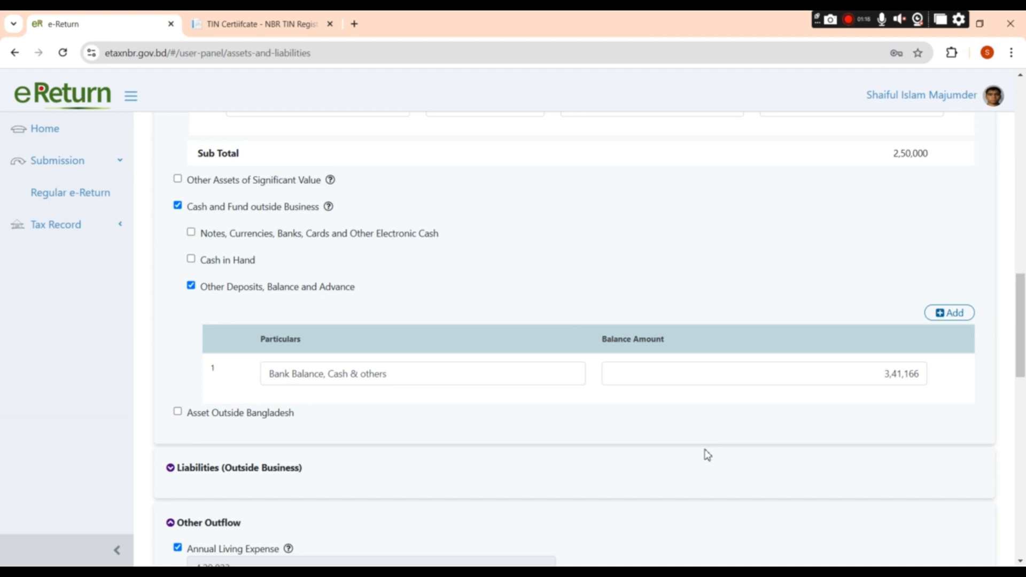
Step: Expand Liabilities (Outside Business) and check the Borrowing from Bank or Other FI option, leaving it unselected
scroll(707, 454, "down", 2)
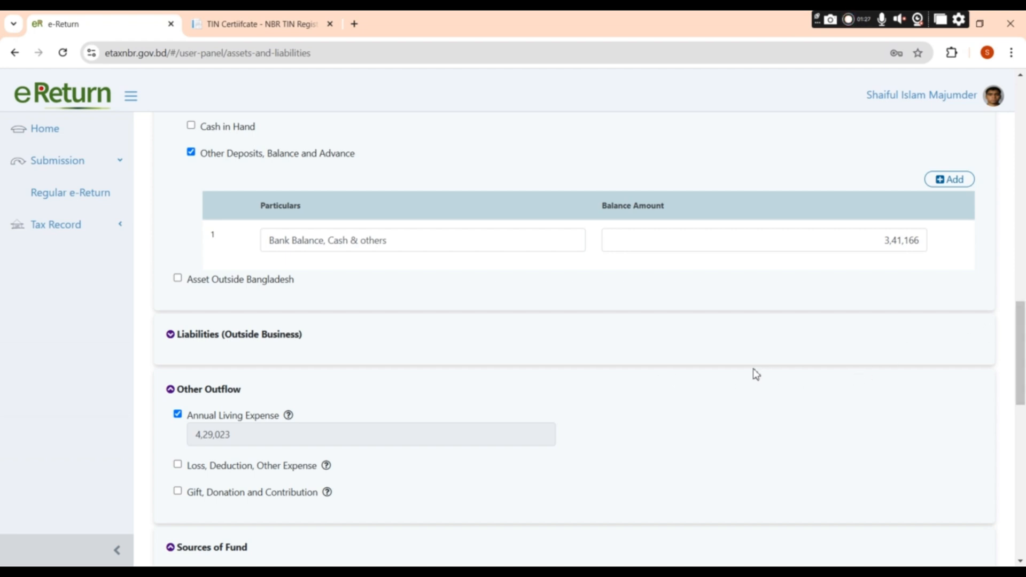
scroll(748, 370, "down", 1)
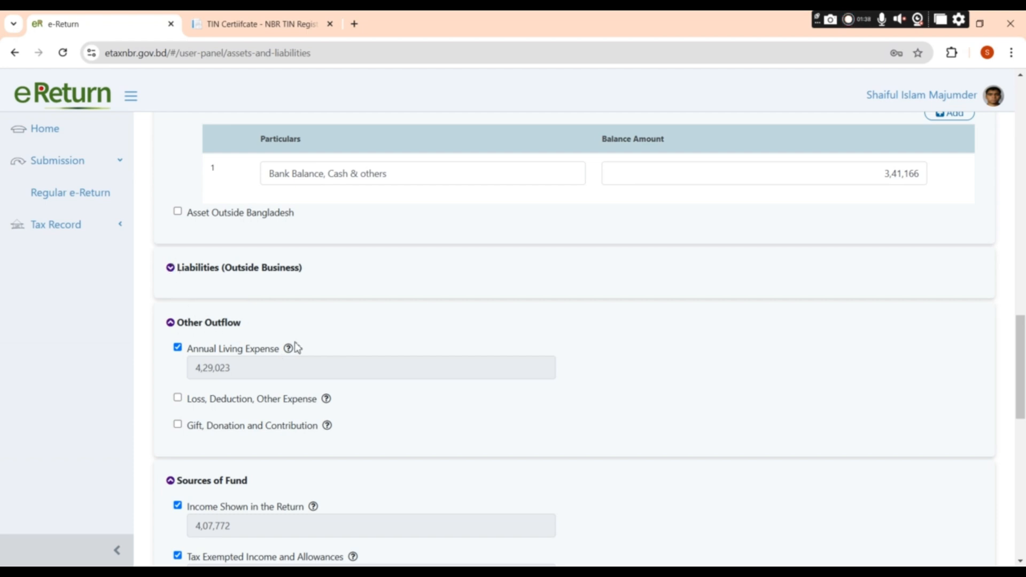
scroll(261, 328, "down", 1)
left_click(171, 201)
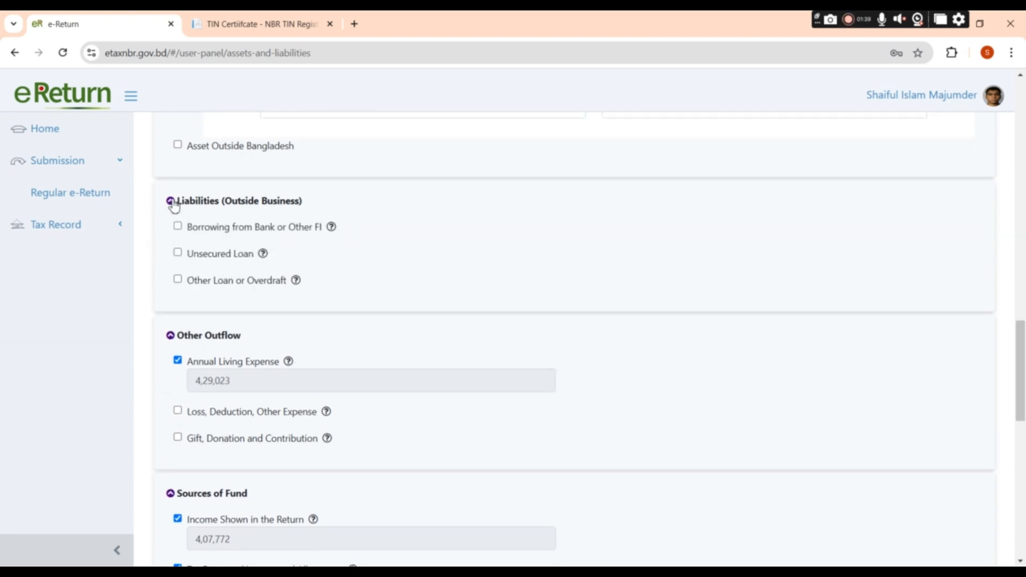
left_click(179, 227)
left_click(179, 229)
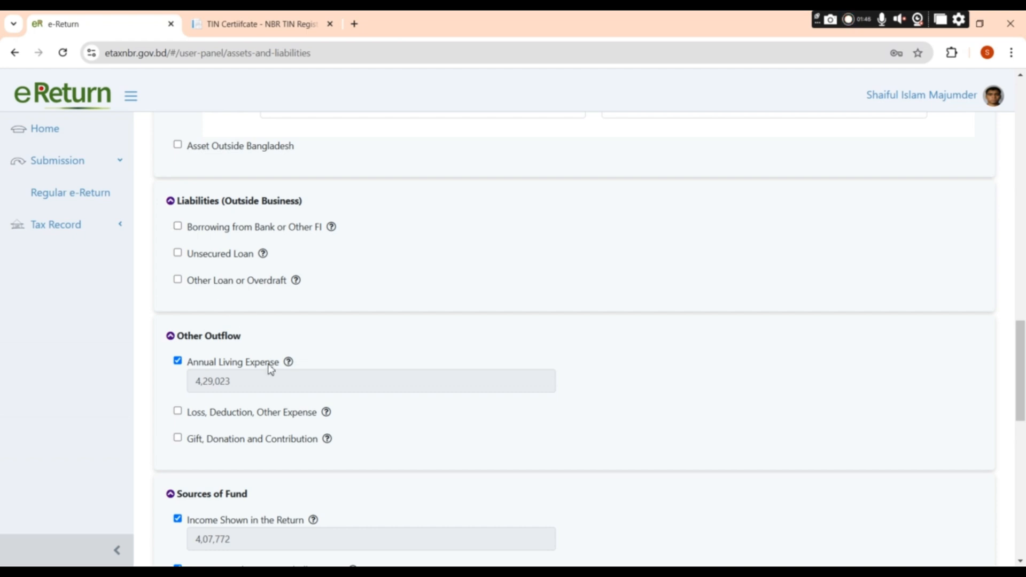
Step: Examine the Gift, Donation and Contribution and the Loss, Deduction, Other Expense options under Other Outflow, leaving both unselected
scroll(267, 363, "down", 1)
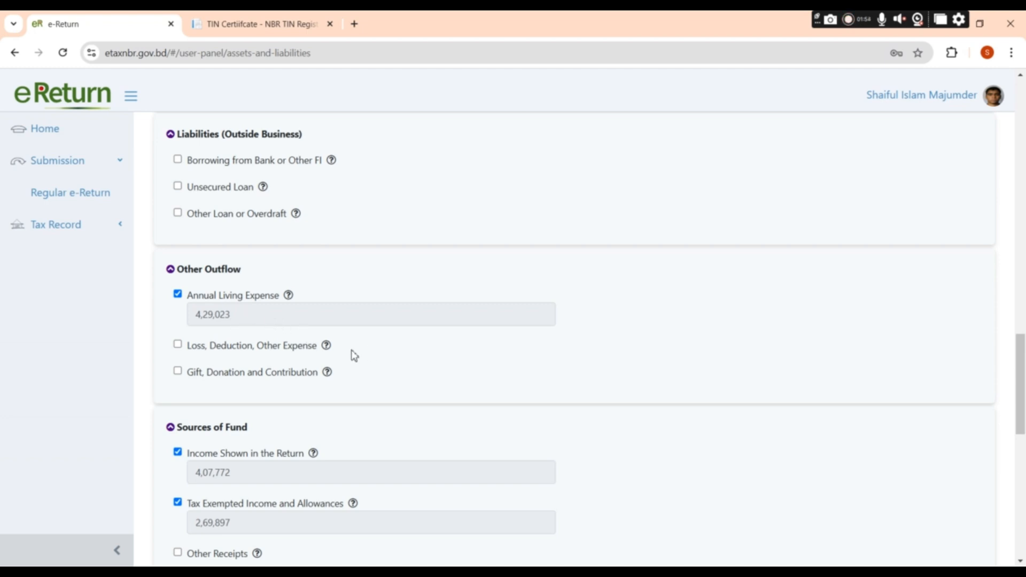
scroll(169, 254, "down", 2)
scroll(195, 259, "up", 1)
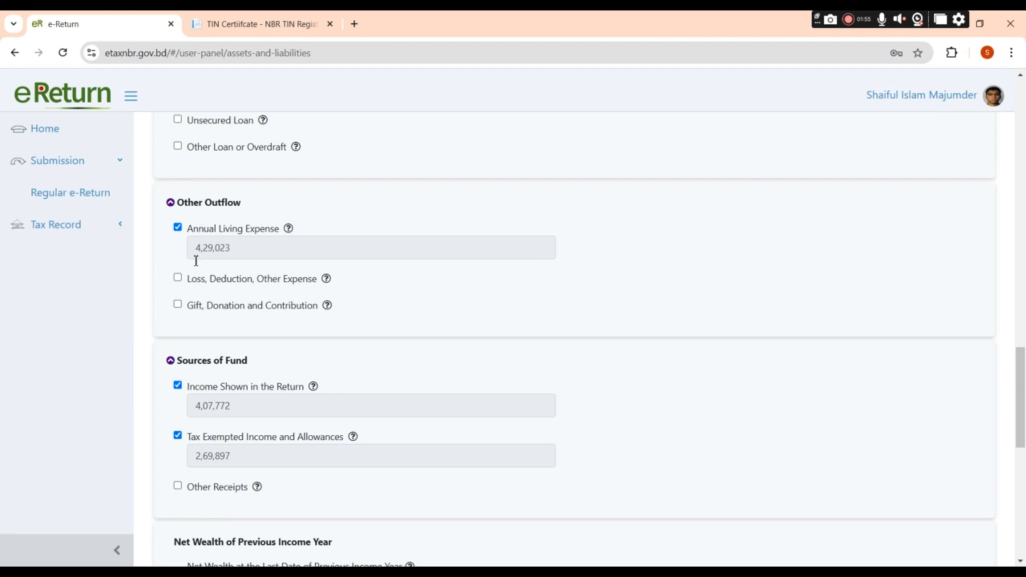
left_click(178, 305)
left_click(177, 305)
left_click(178, 278)
left_click(178, 279)
scroll(214, 364, "down", 1)
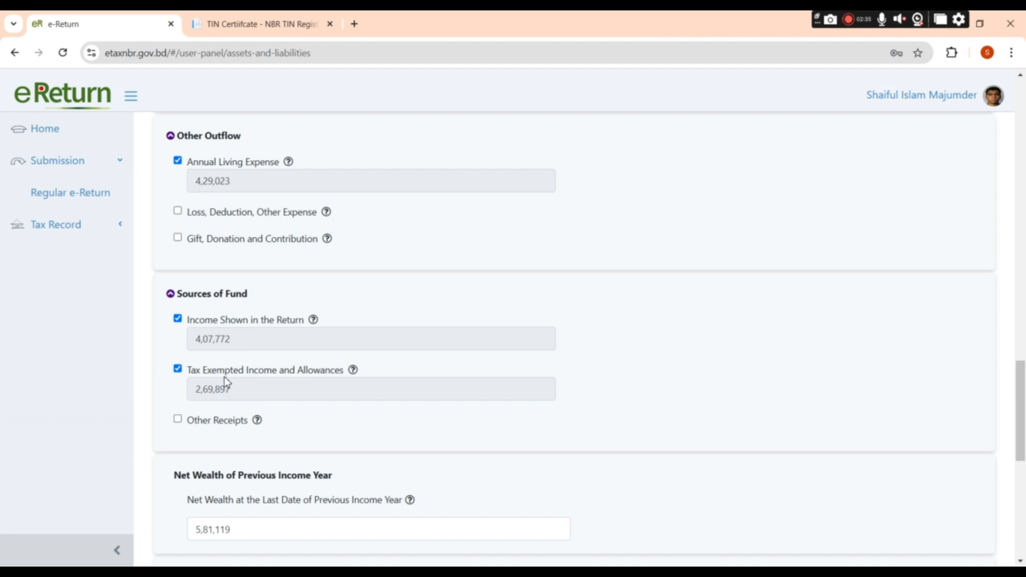
Step: Review the Sources of Fund items, the previous income year's net wealth and the Summary table
scroll(302, 413, "down", 1)
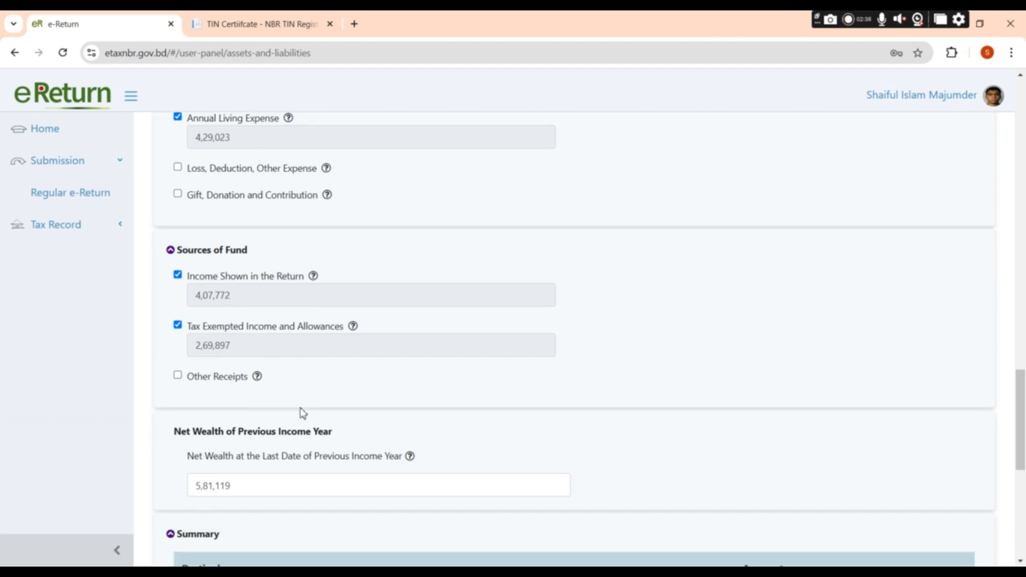
scroll(302, 413, "down", 2)
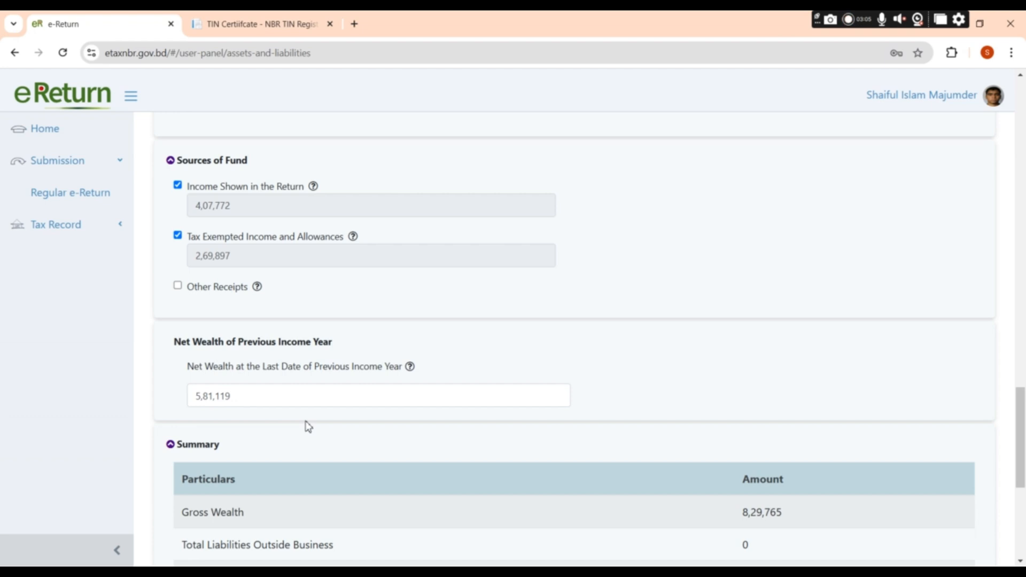
scroll(309, 425, "down", 2)
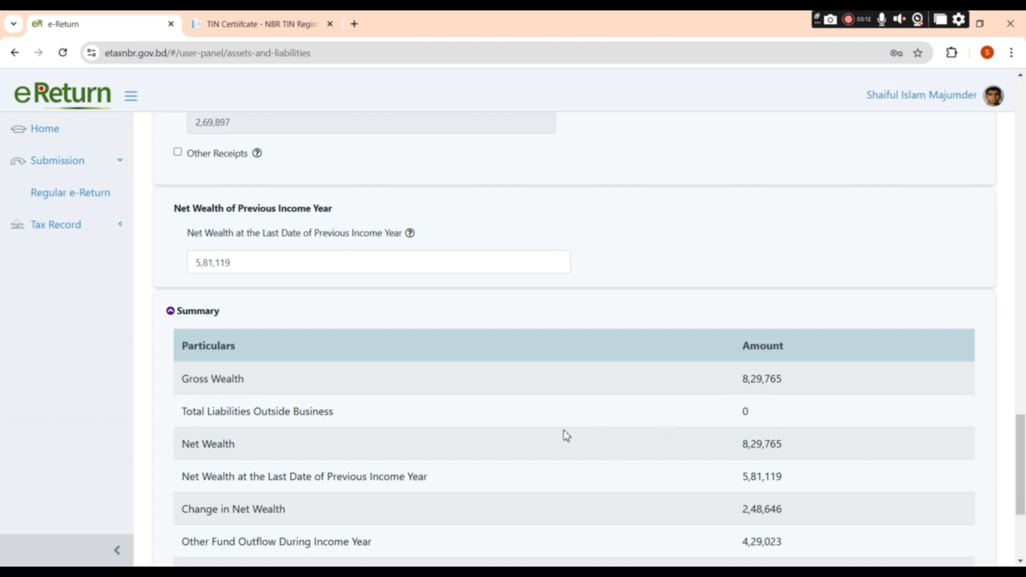
scroll(489, 435, "down", 1)
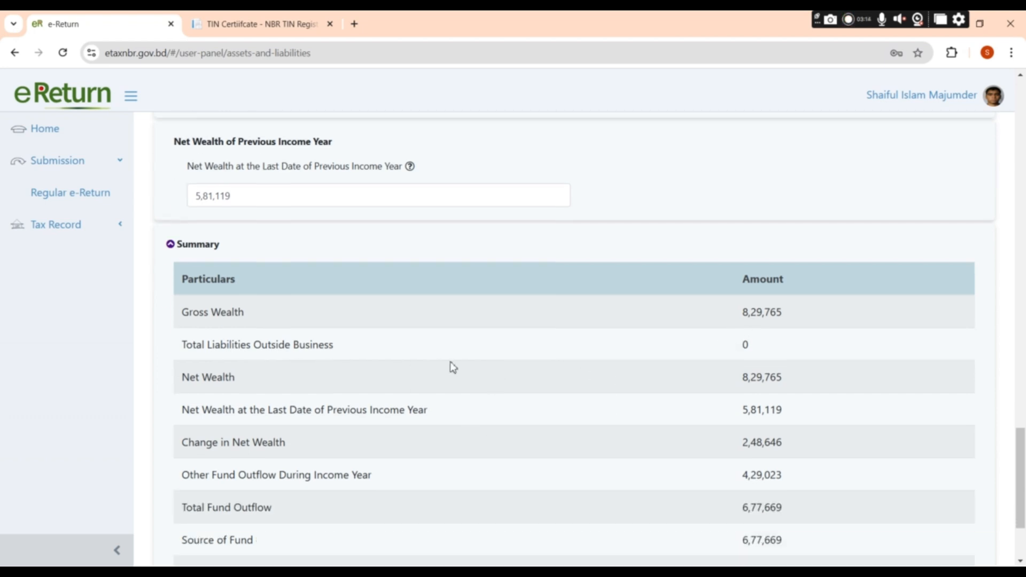
Step: Recheck the liabilities and Other Outflow entries against the net wealth and fund figures in the Summary
scroll(457, 370, "up", 6)
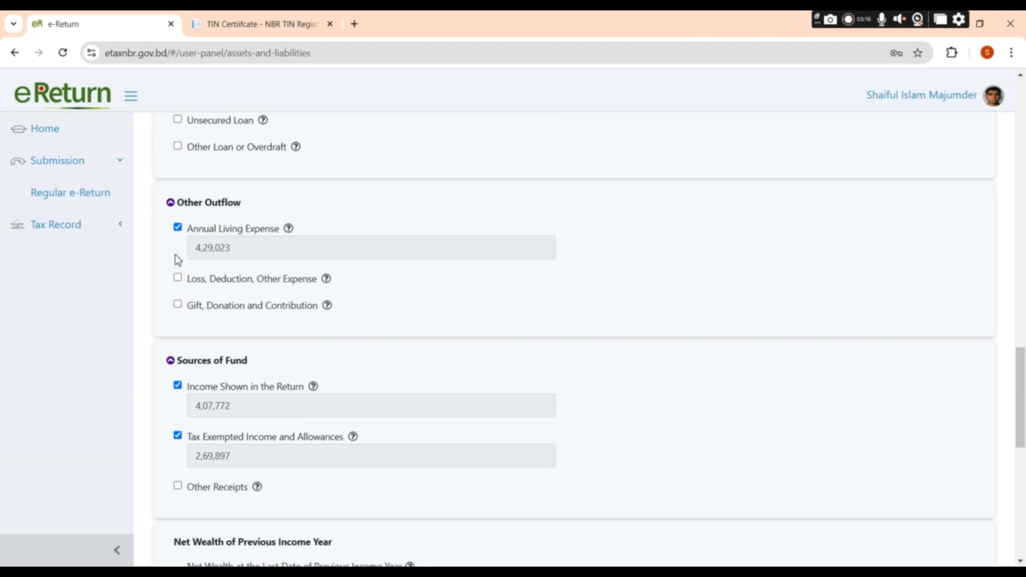
scroll(447, 372, "up", 2)
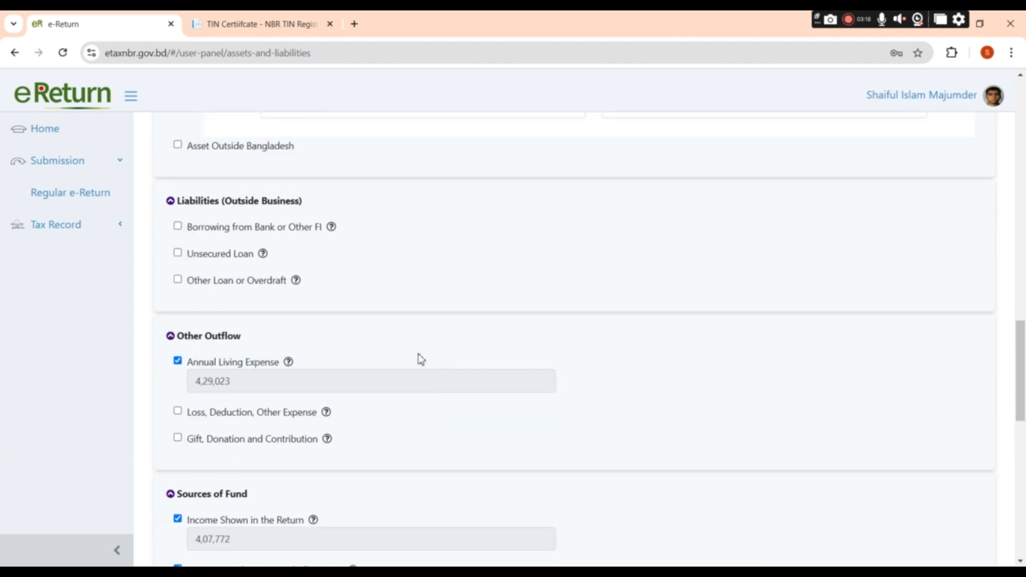
scroll(484, 329, "down", 4)
scroll(783, 304, "down", 4)
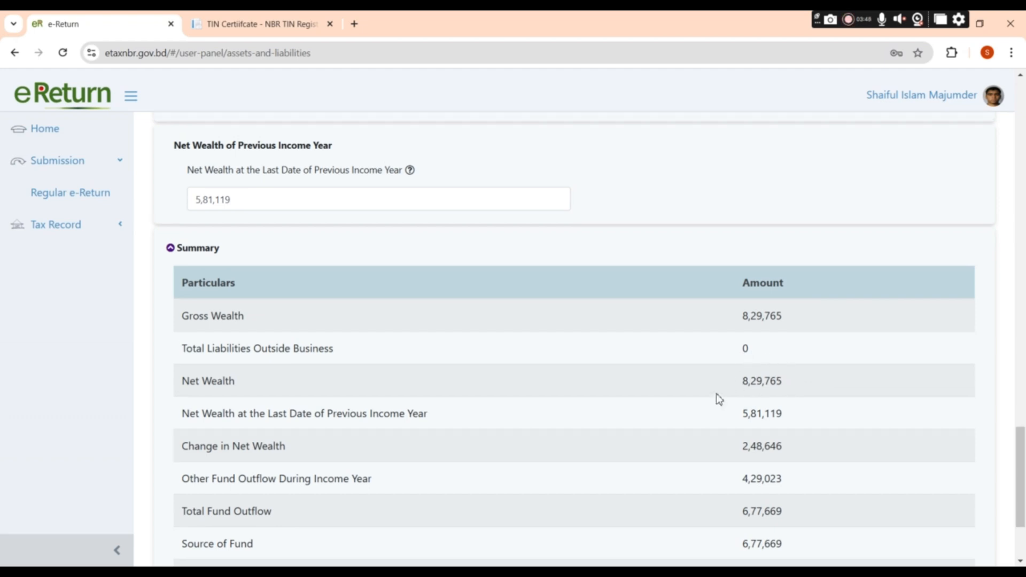
scroll(714, 399, "up", 1)
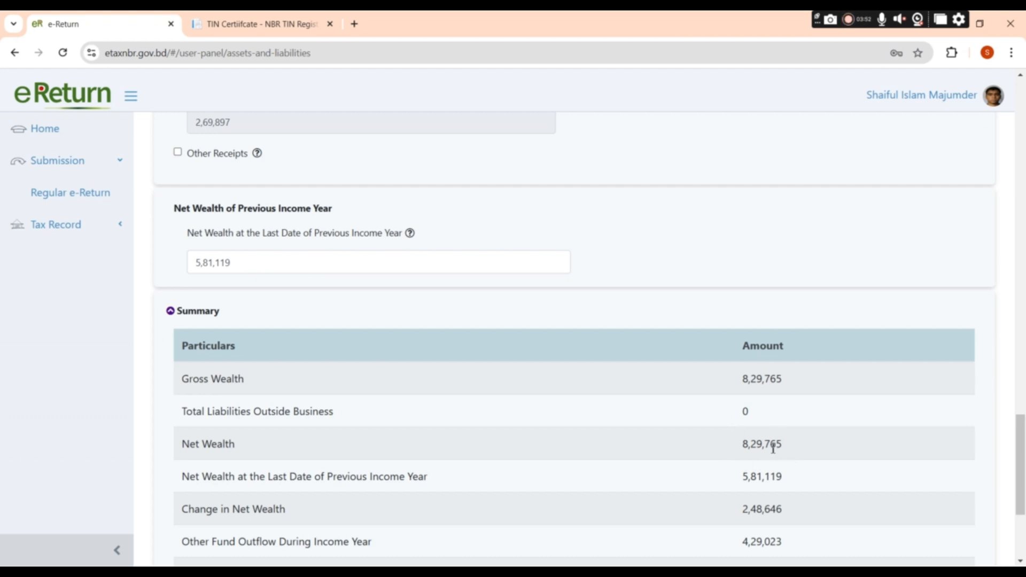
scroll(504, 442, "down", 2)
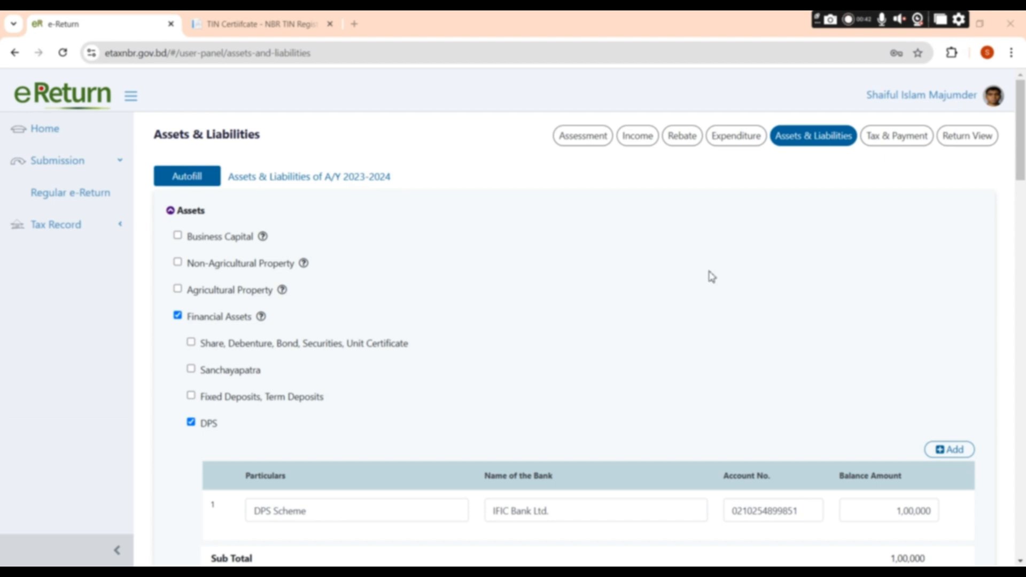
Step: Open the Rebate section and review the Deposit Pension Scheme, Recognized Provident Fund and Benevolent Fund investments
left_click(683, 138)
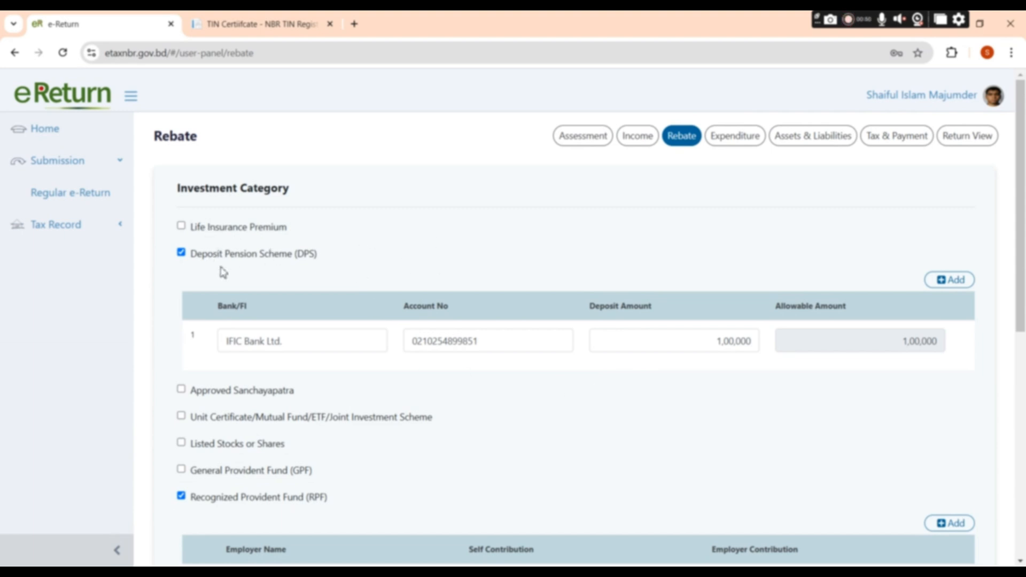
scroll(322, 430, "down", 3)
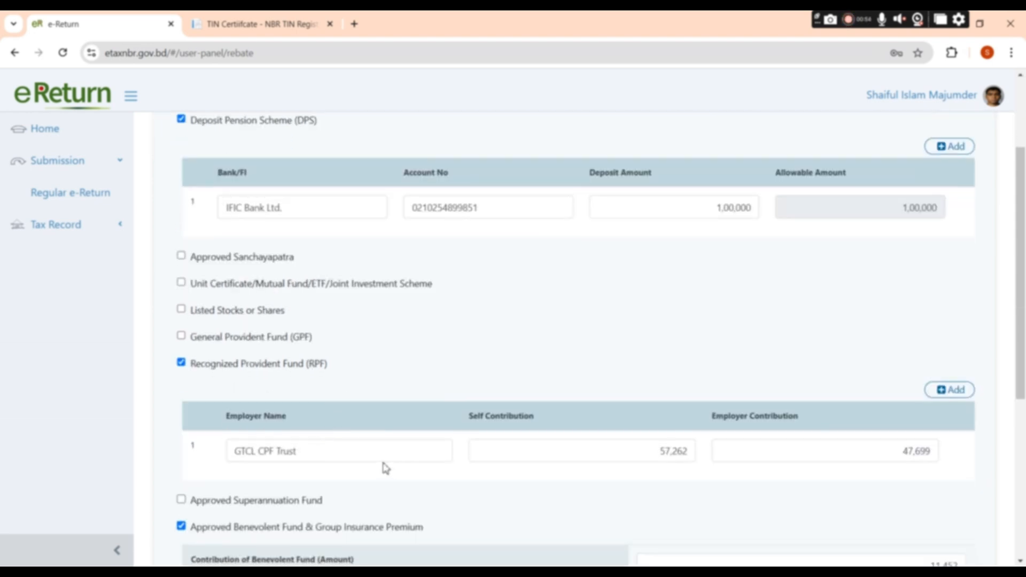
scroll(330, 370, "up", 3)
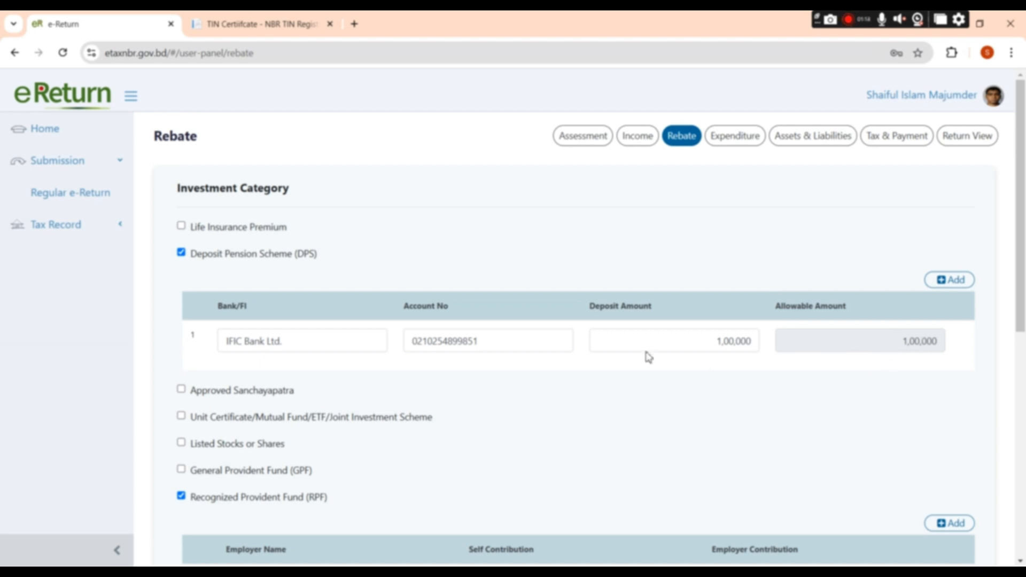
scroll(646, 354, "down", 3)
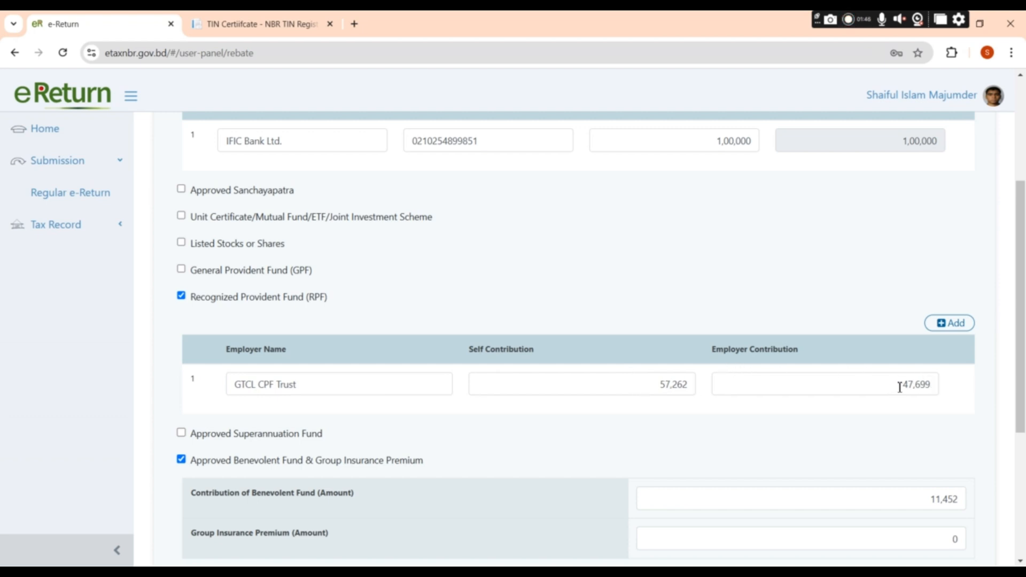
Step: Review the provident fund, benevolent fund and group insurance entries and the investment totals allowable for rebate
scroll(581, 408, "down", 1)
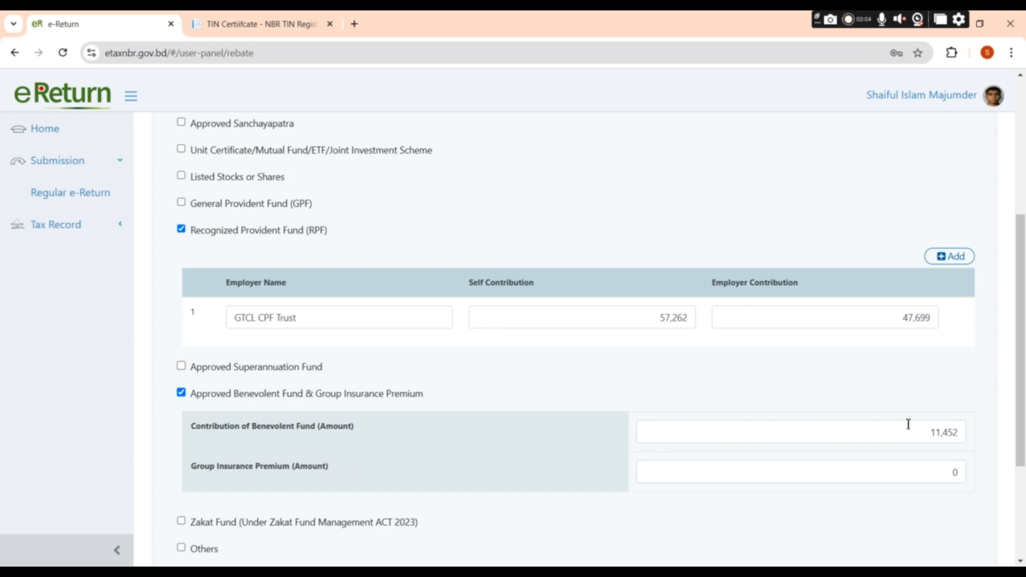
scroll(908, 434, "down", 1)
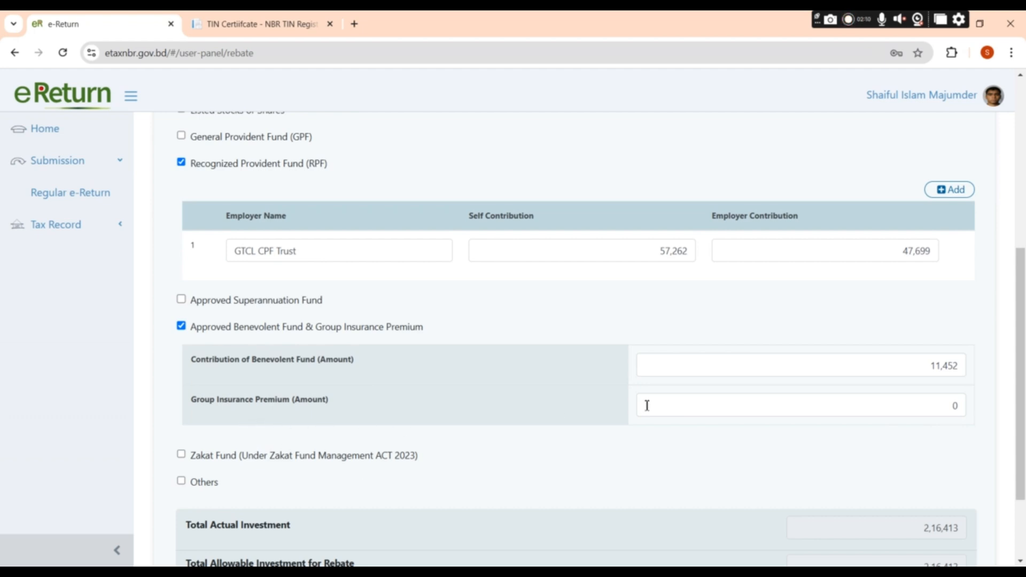
scroll(423, 450, "down", 2)
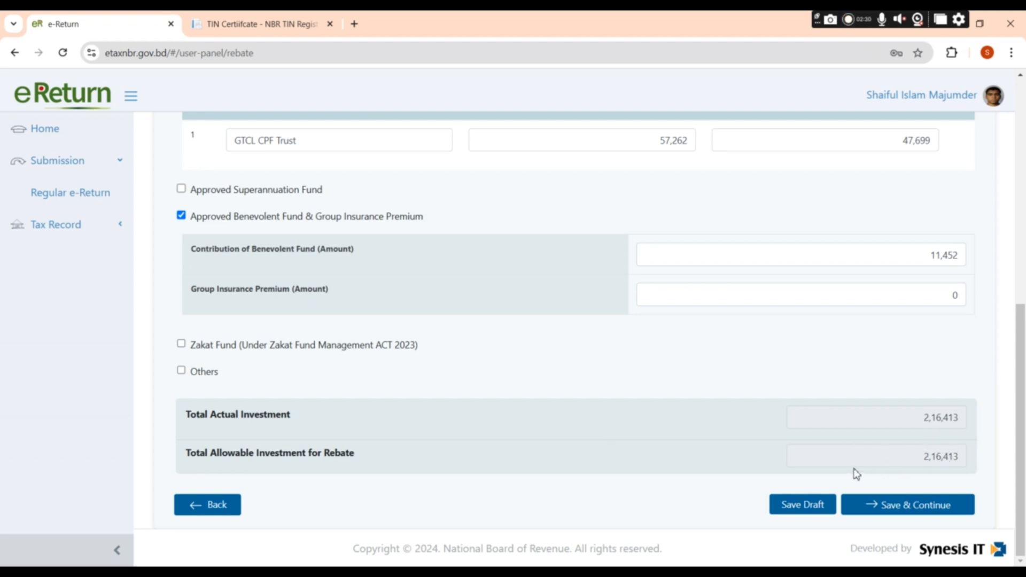
scroll(814, 428, "up", 8)
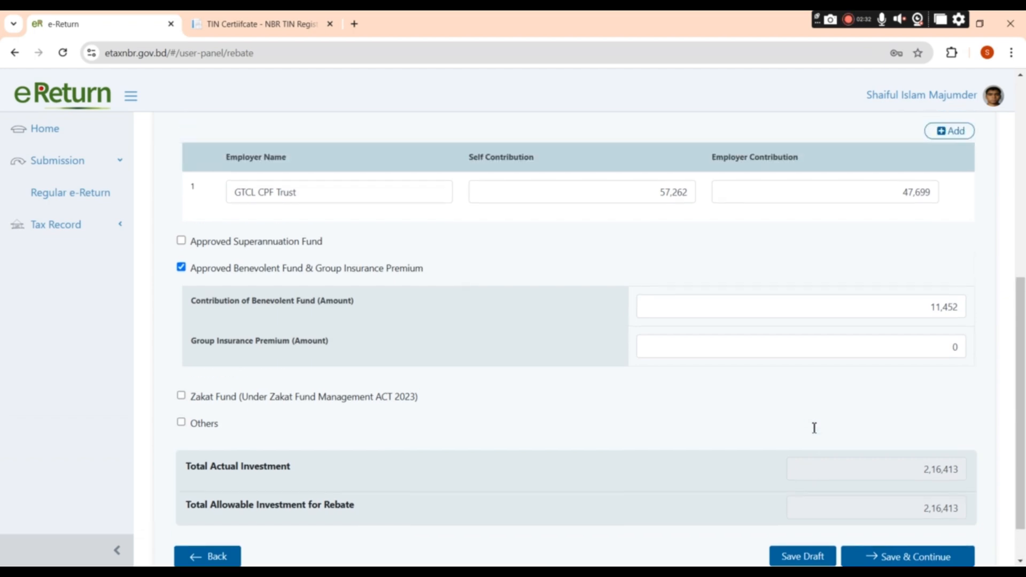
scroll(814, 432, "down", 8)
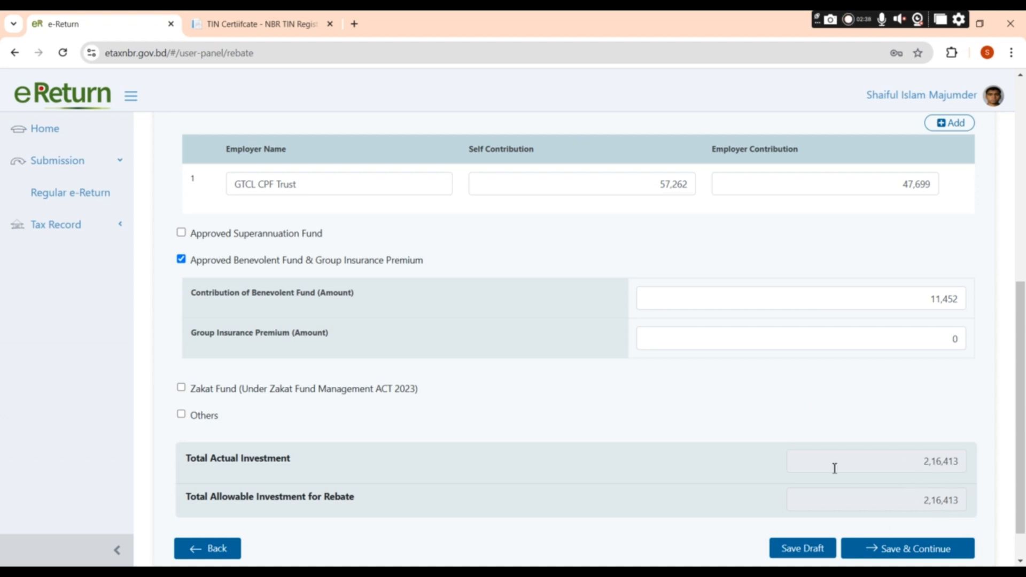
scroll(834, 468, "up", 8)
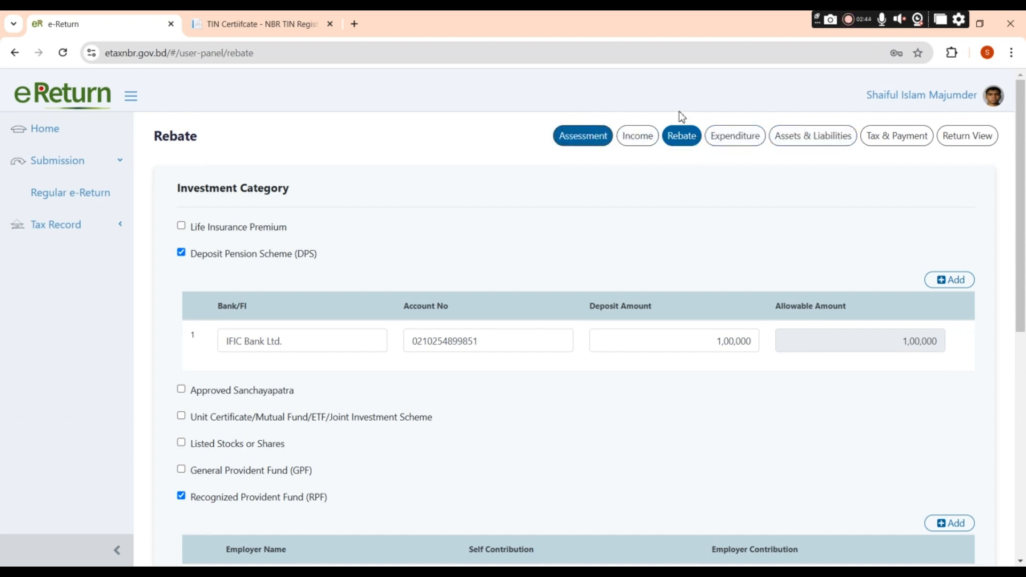
Step: Open the Tax & Payment section and review the total income particulars and the Tax Computation down to Total Amount Payable
left_click(897, 144)
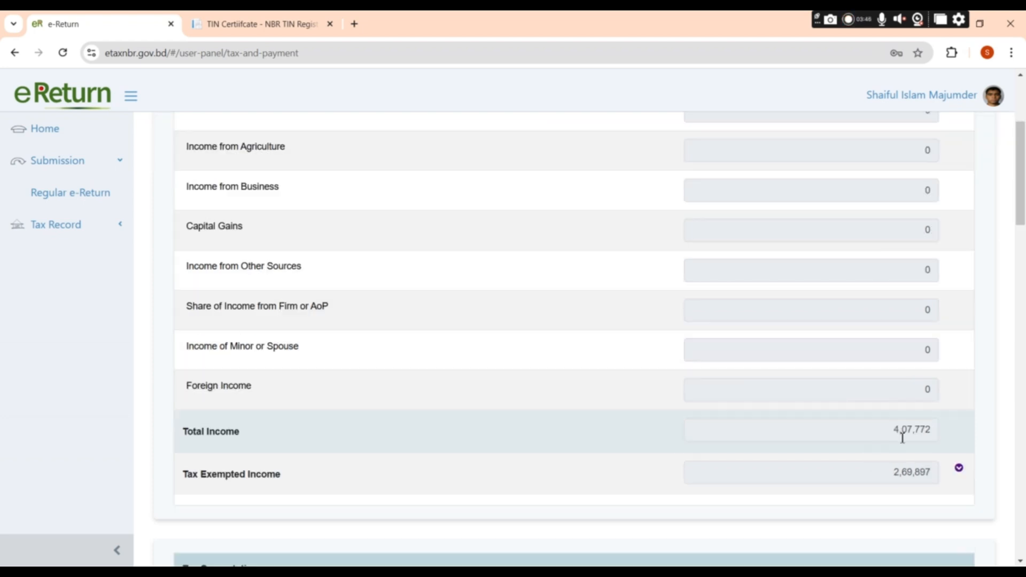
scroll(914, 422, "up", 3)
scroll(914, 422, "down", 3)
scroll(765, 463, "down", 5)
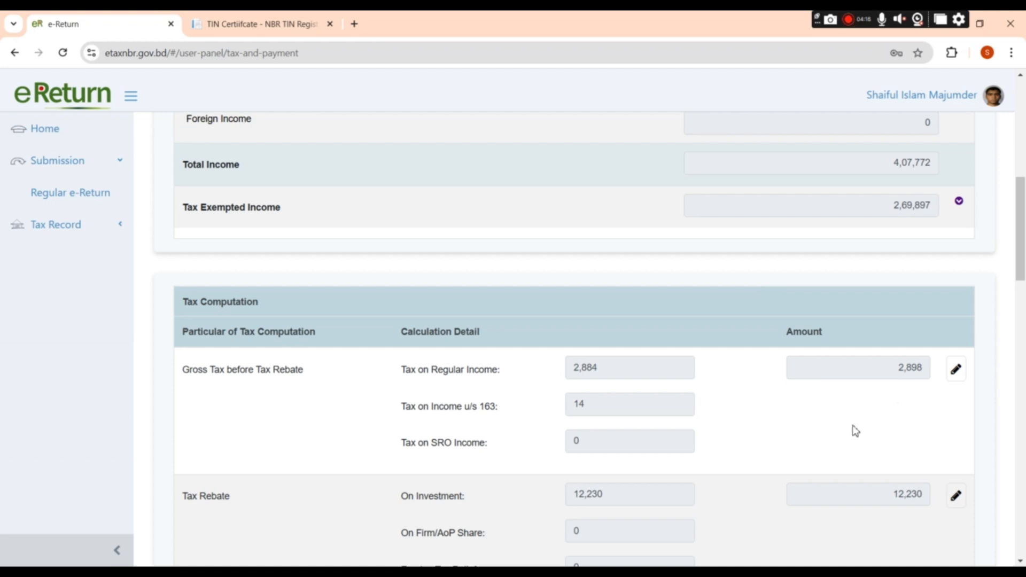
scroll(730, 484, "down", 2)
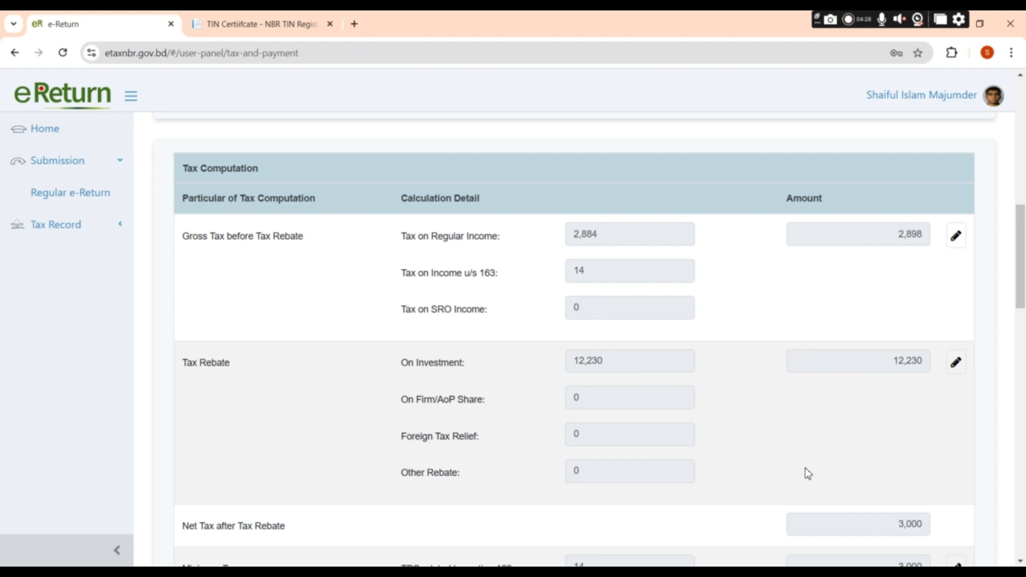
scroll(804, 460, "down", 1)
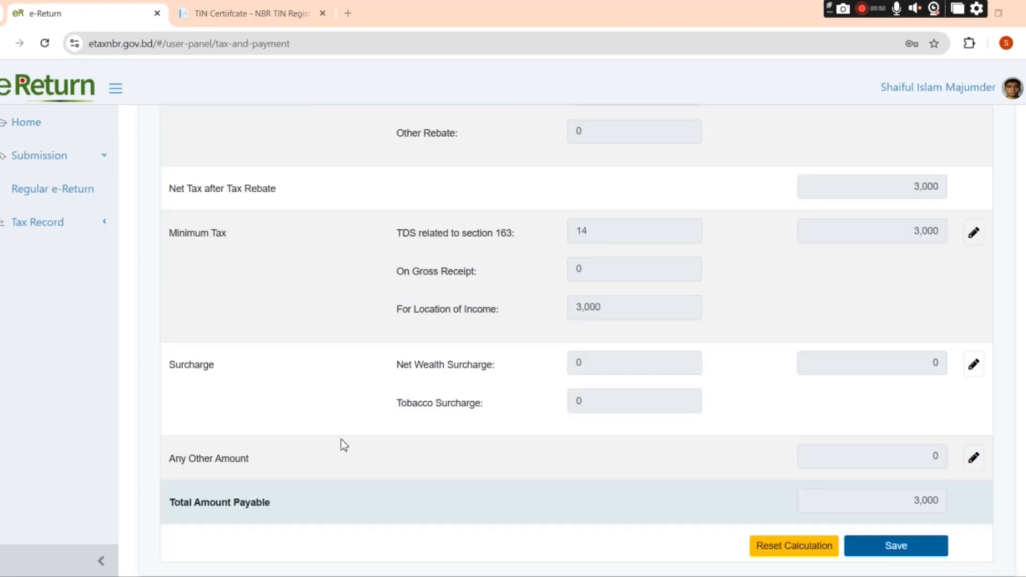
scroll(893, 497, "down", 1)
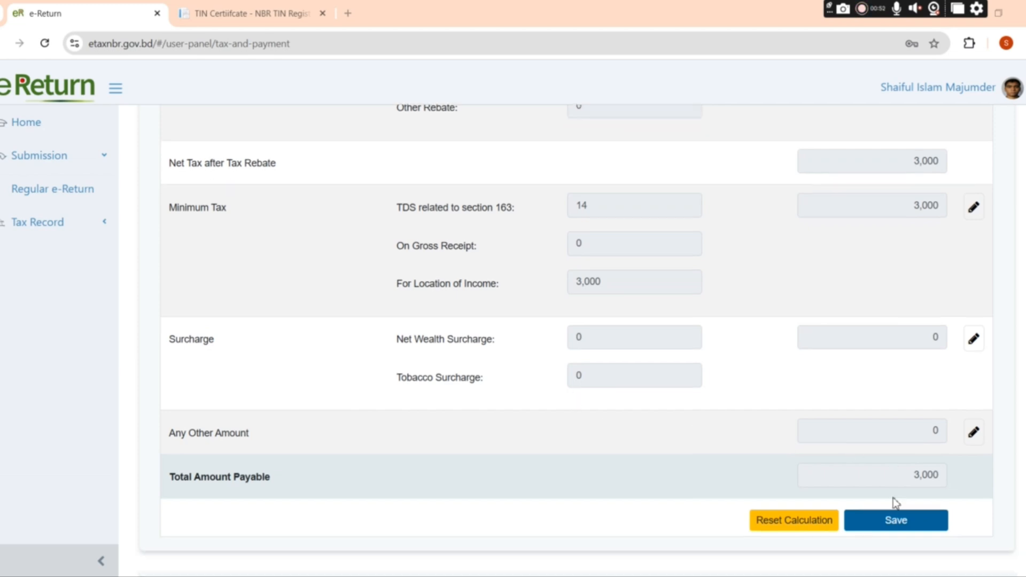
Step: Examine the question on source, advance or regular tax paid for 2024-2025 and the Payment table, leaving the answer at No
scroll(887, 491, "down", 1)
scroll(850, 514, "down", 4)
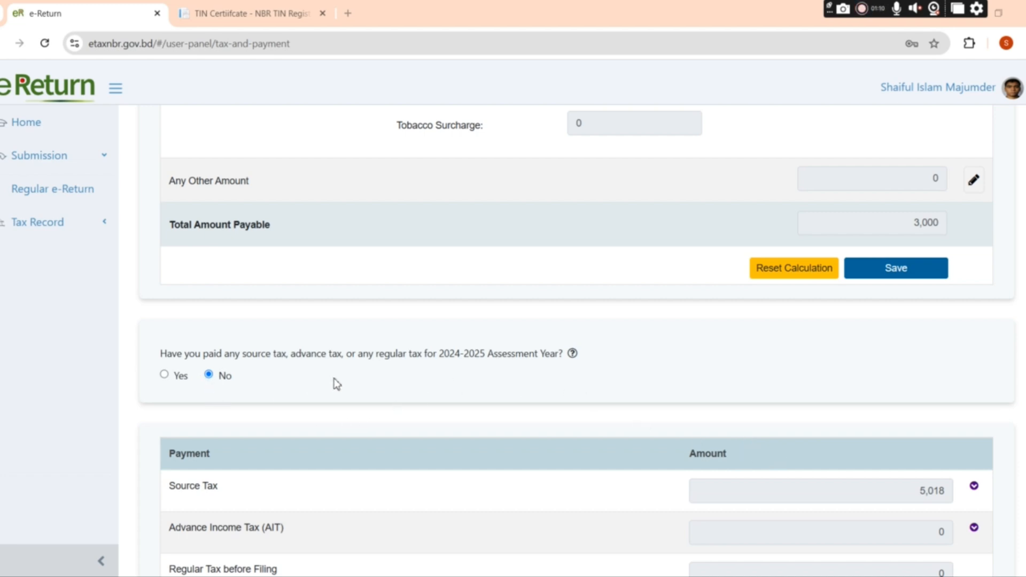
scroll(352, 374, "down", 1)
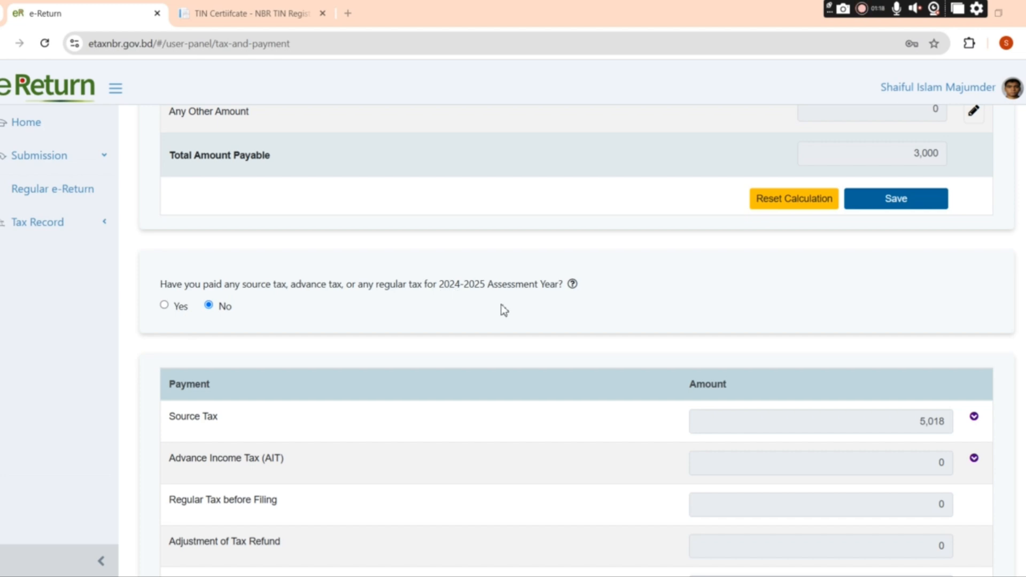
scroll(467, 350, "down", 2)
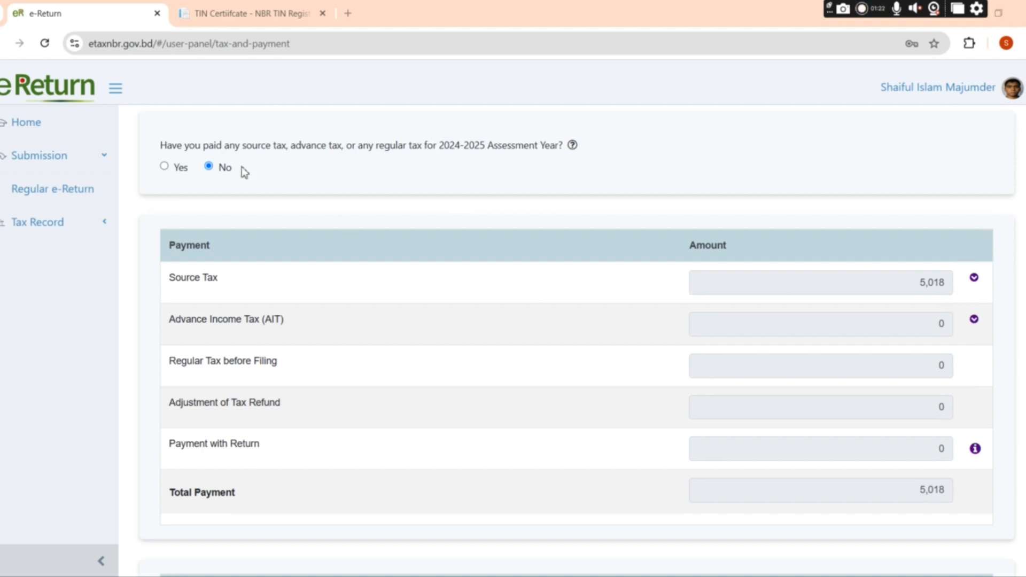
scroll(598, 378, "up", 2)
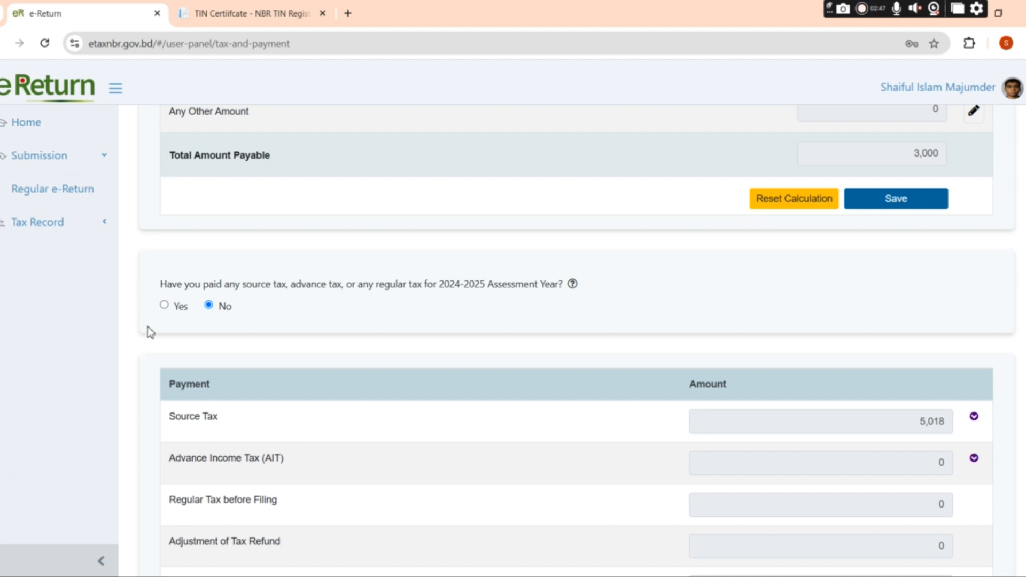
scroll(239, 341, "down", 4)
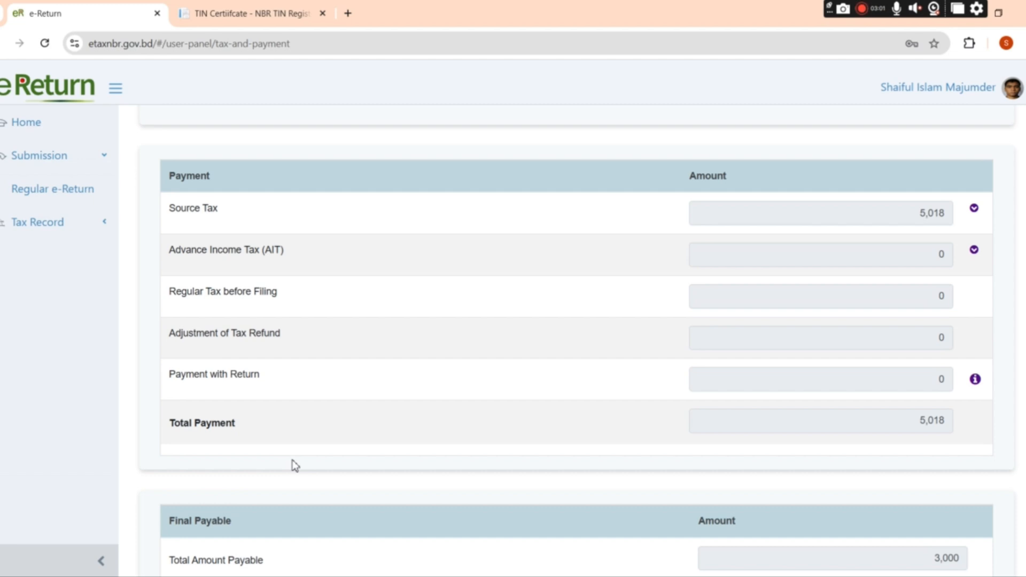
scroll(294, 465, "up", 3)
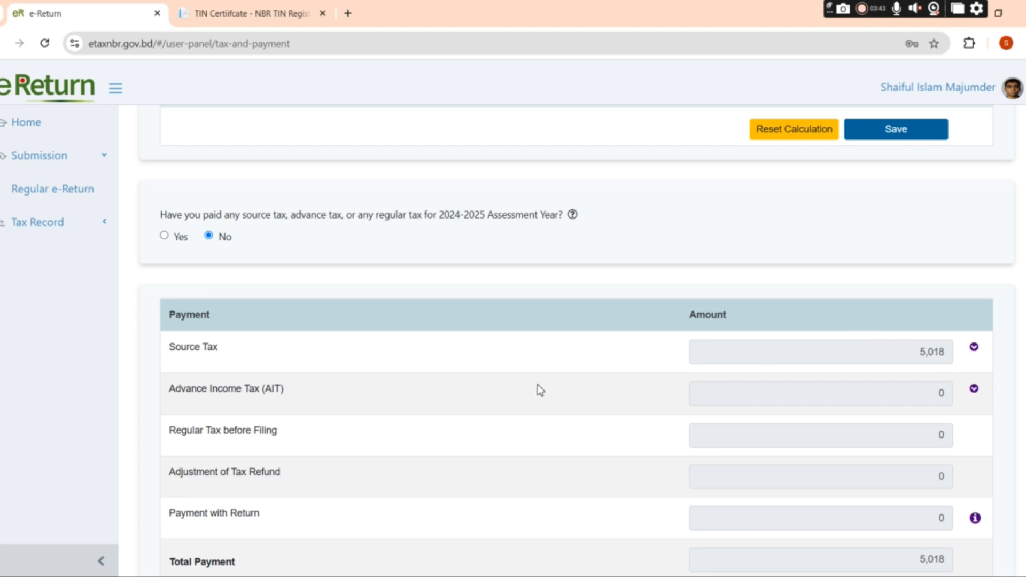
Step: Compare the Total Amount Payable in the computation with the Source Tax and Total Payment amounts
scroll(541, 387, "up", 4)
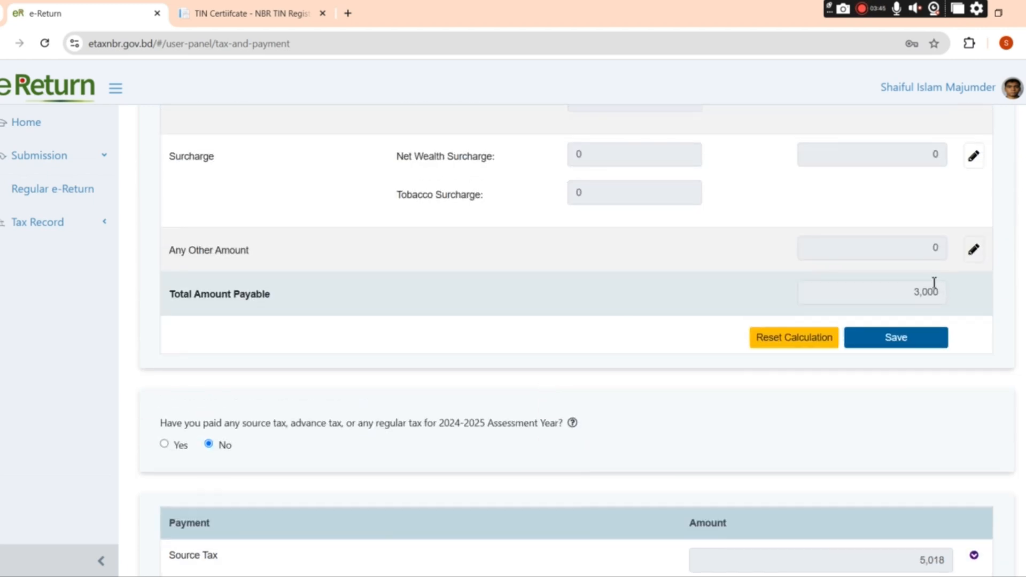
scroll(821, 357, "down", 4)
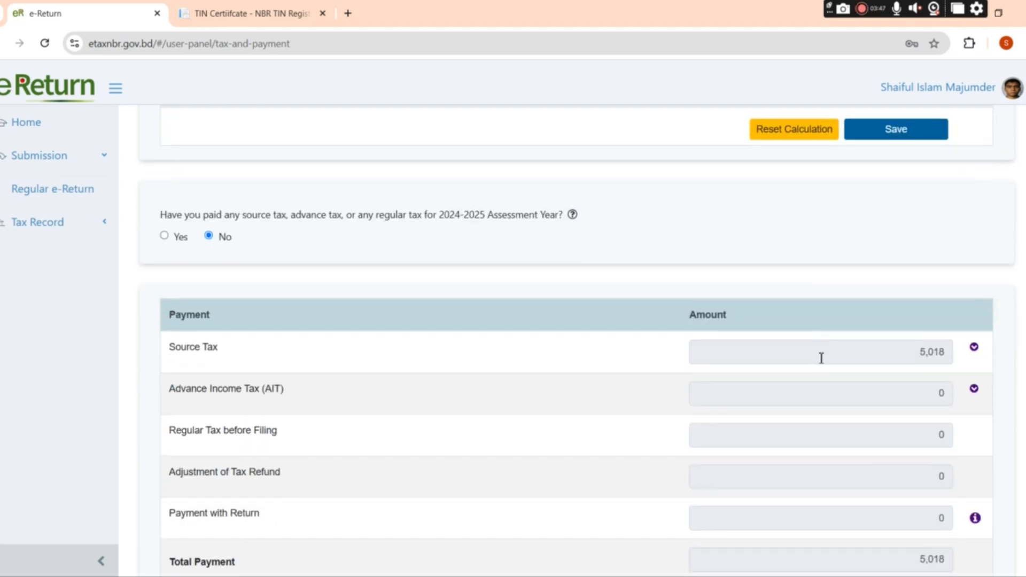
scroll(789, 336, "up", 1)
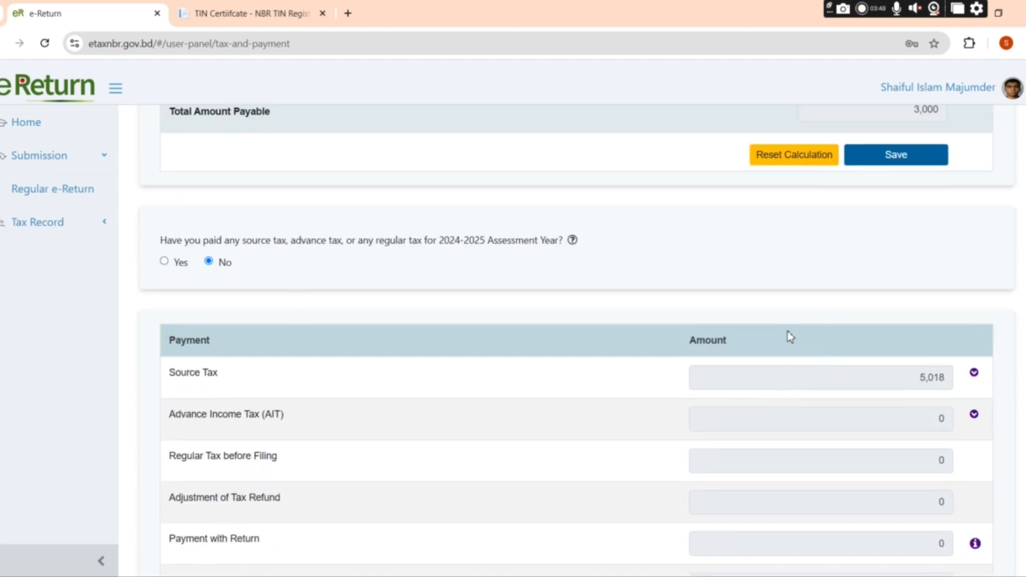
scroll(789, 337, "up", 2)
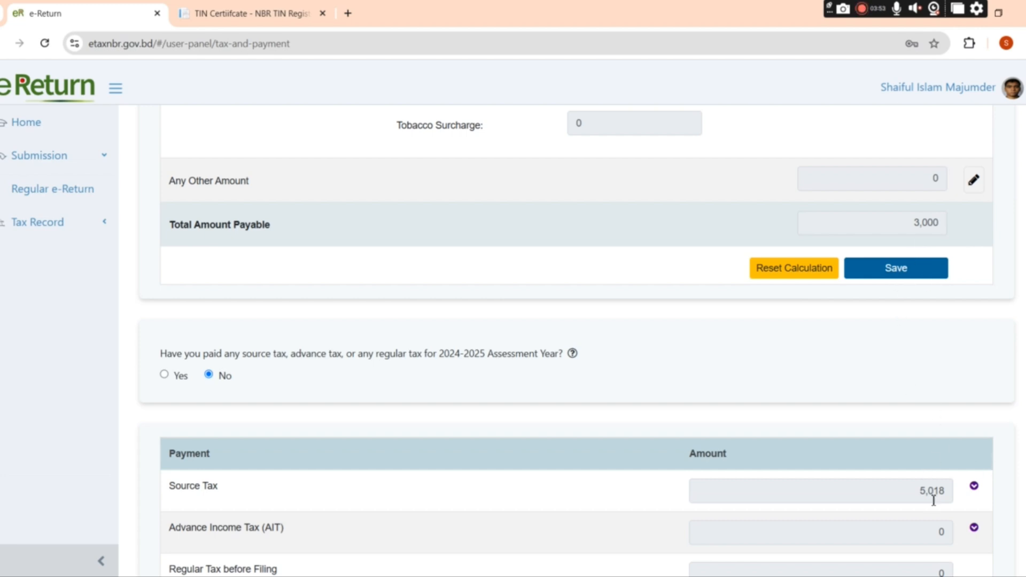
scroll(921, 483, "down", 2)
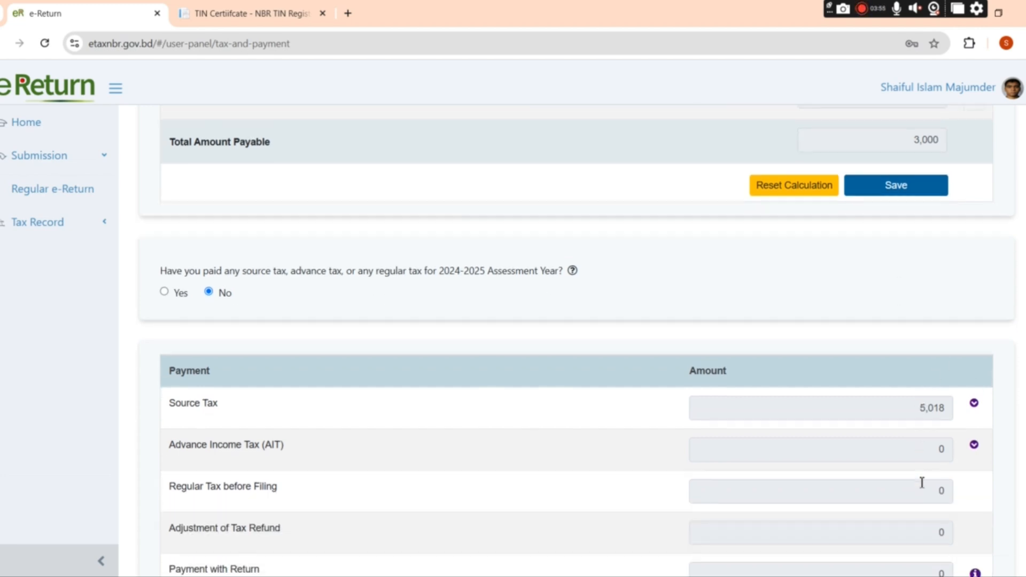
scroll(922, 483, "down", 2)
scroll(614, 541, "down", 2)
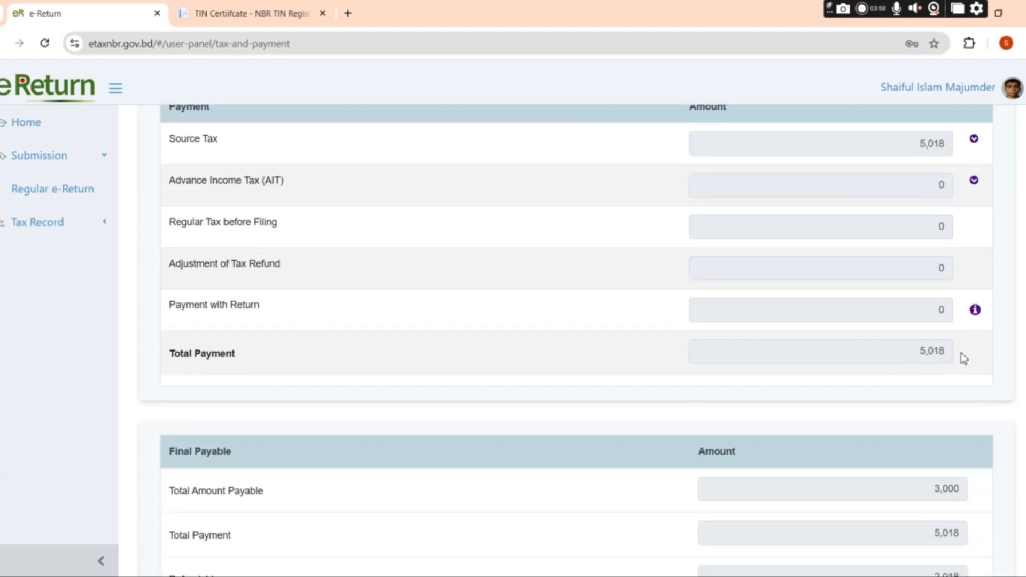
Step: Review the Final Payable table, including the refundable and payable amounts and the refund and online return options
scroll(950, 411, "down", 1)
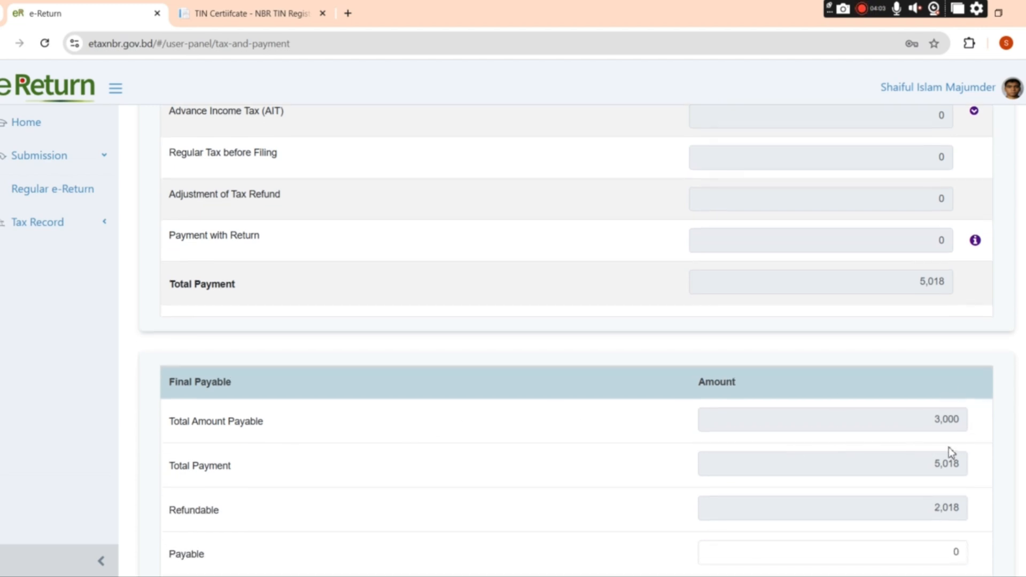
scroll(960, 488, "down", 2)
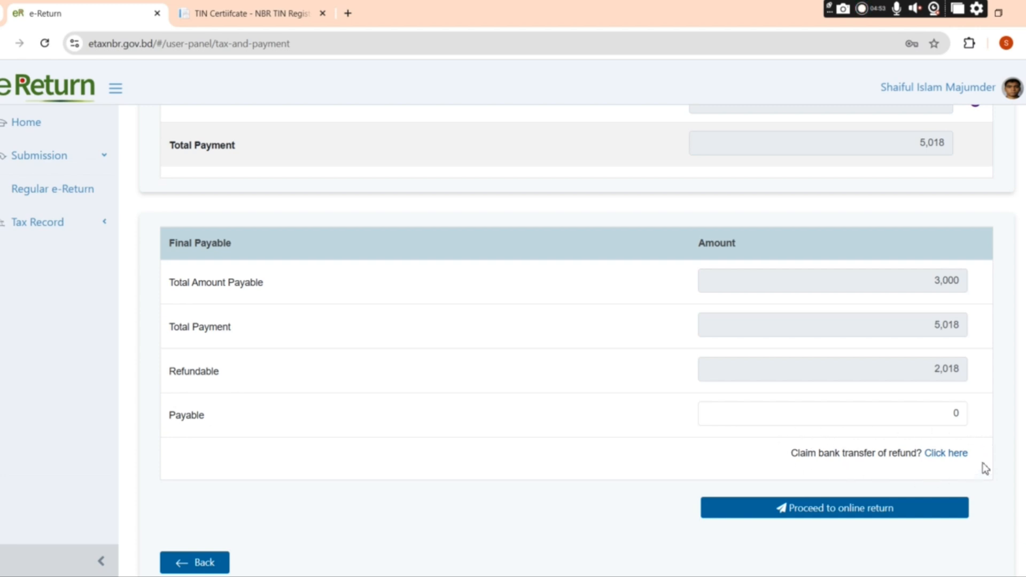
scroll(934, 348, "down", 1)
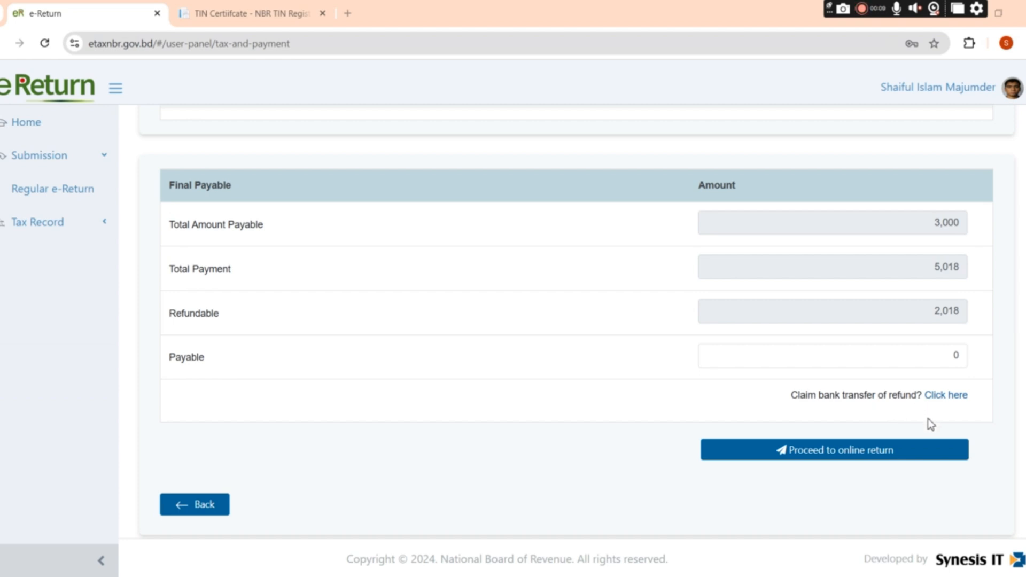
Step: Check the bank transfer claim page for the refund, return to Tax & Payment and look over the Final Payable table again
left_click(952, 400)
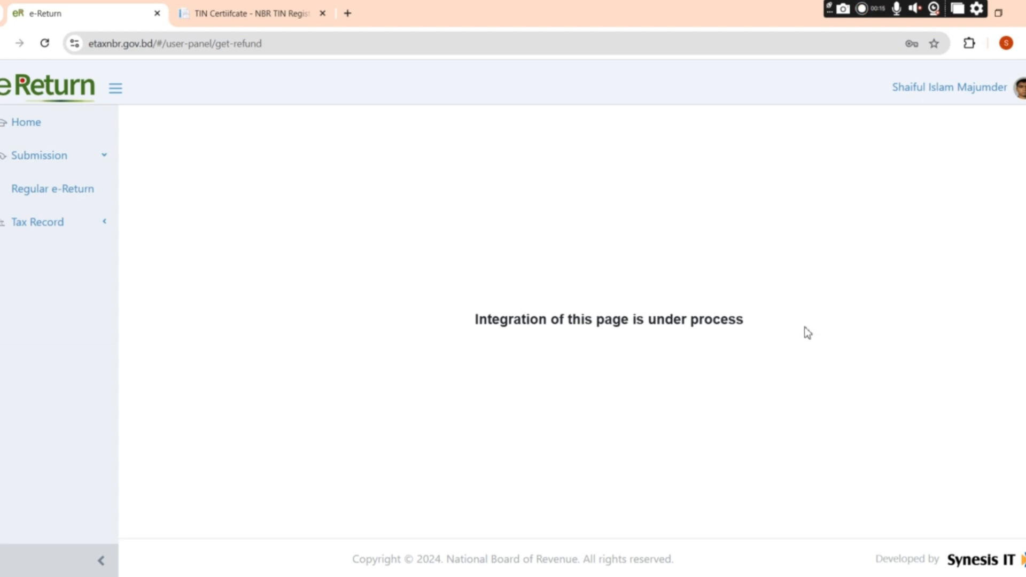
left_click(3, 44)
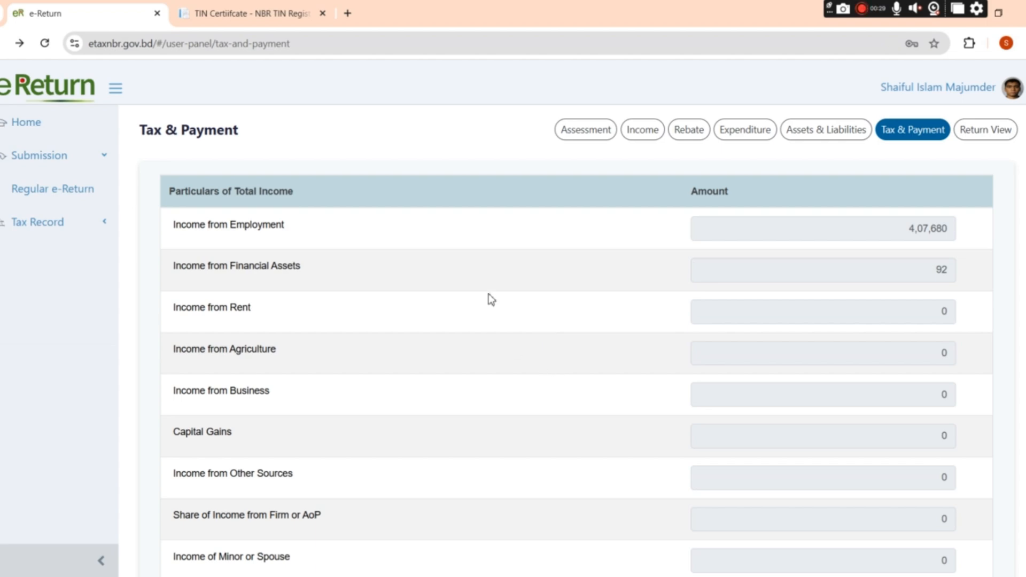
scroll(489, 294, "down", 20)
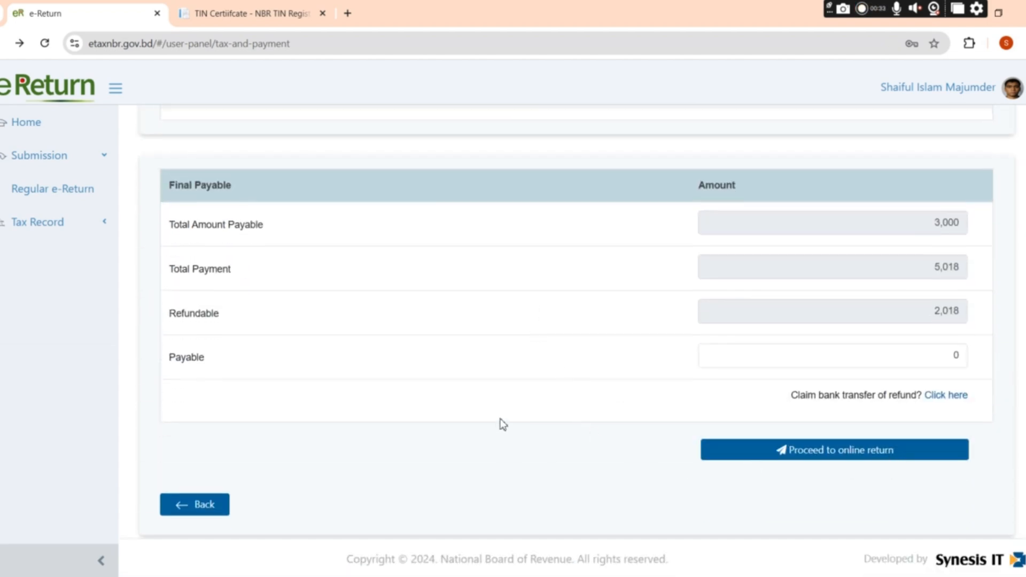
scroll(500, 420, "up", 20)
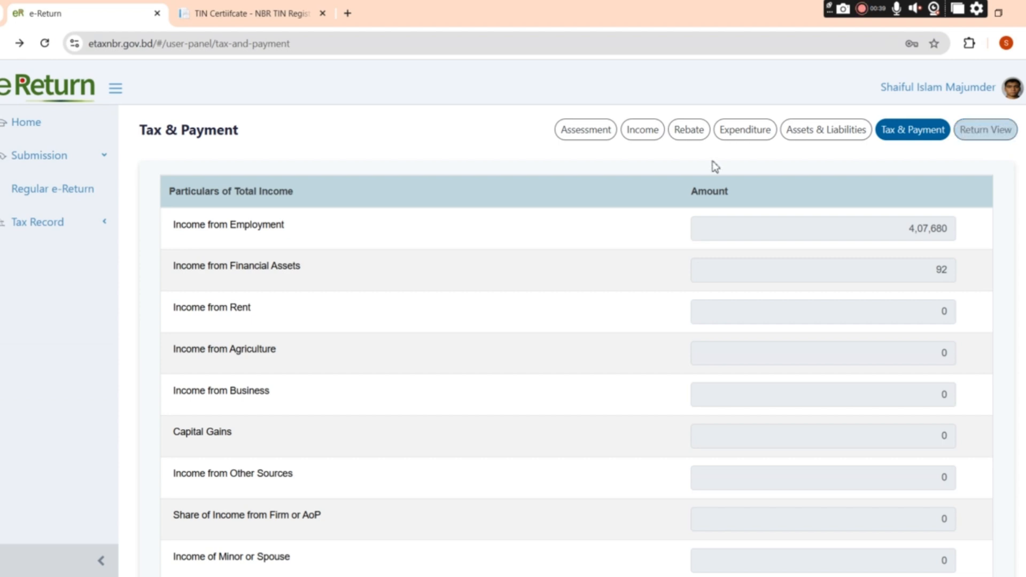
Step: Open the Return View, switch the form to Bangla and review the taxpayer details, tax payment particulars and Schedule 1 salary income
left_click(984, 133)
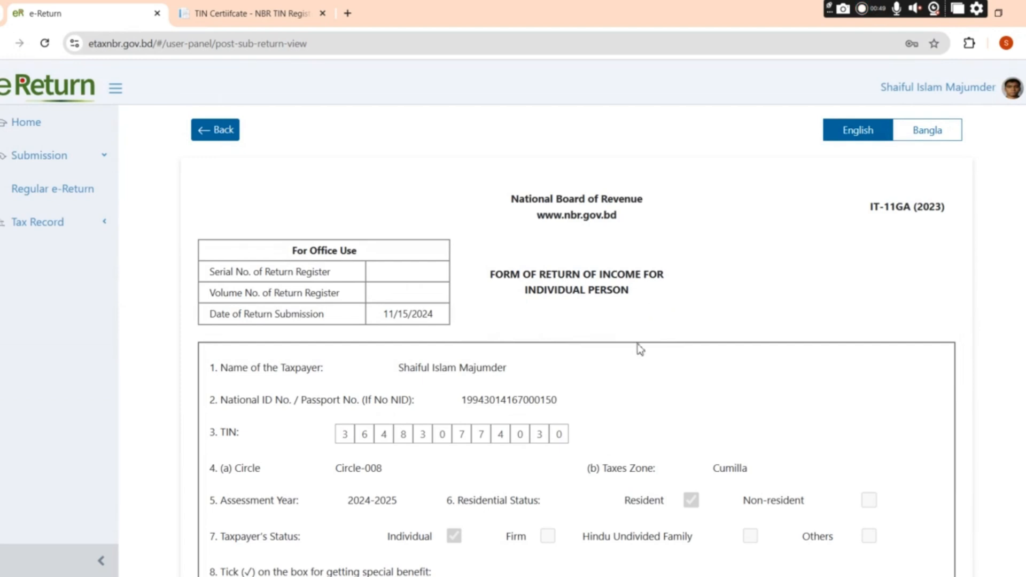
left_click(927, 130)
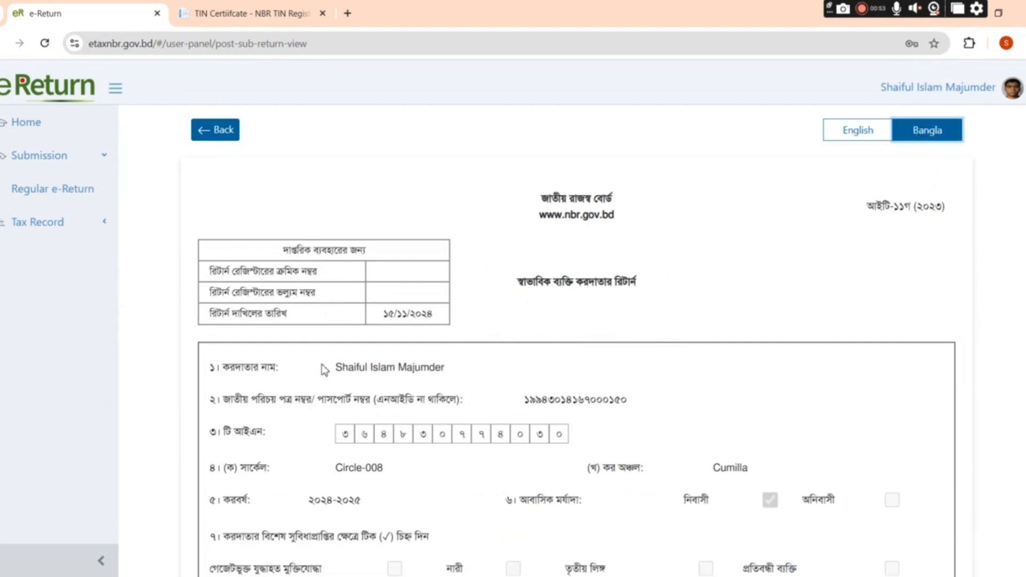
scroll(454, 367, "down", 4)
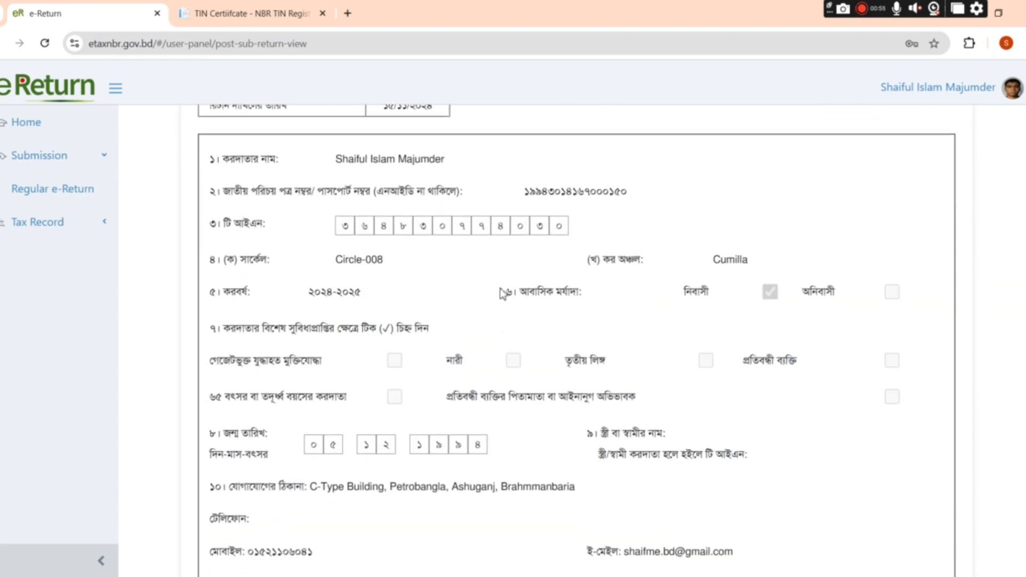
scroll(528, 363, "down", 2)
scroll(526, 363, "down", 11)
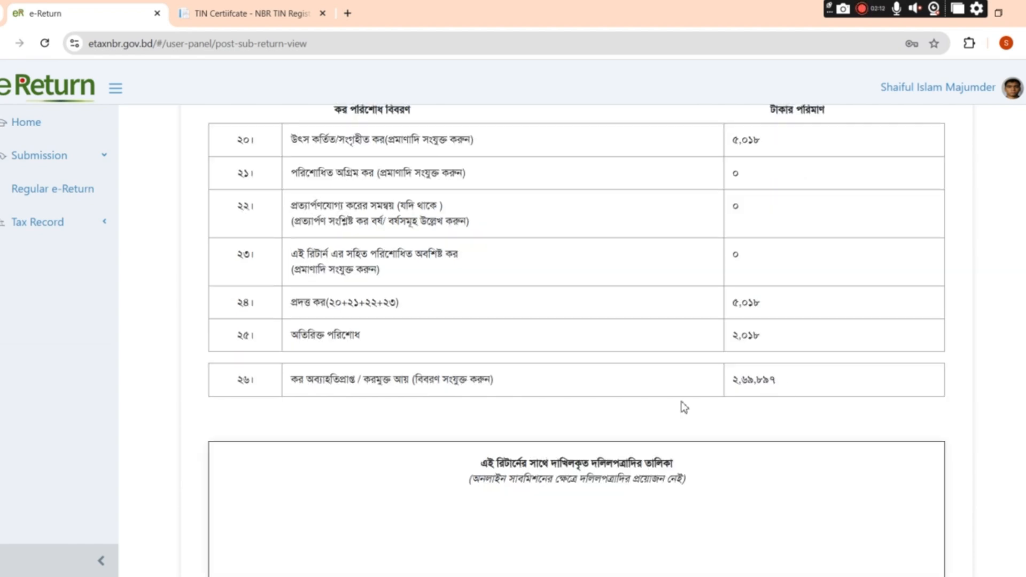
scroll(616, 408, "down", 19)
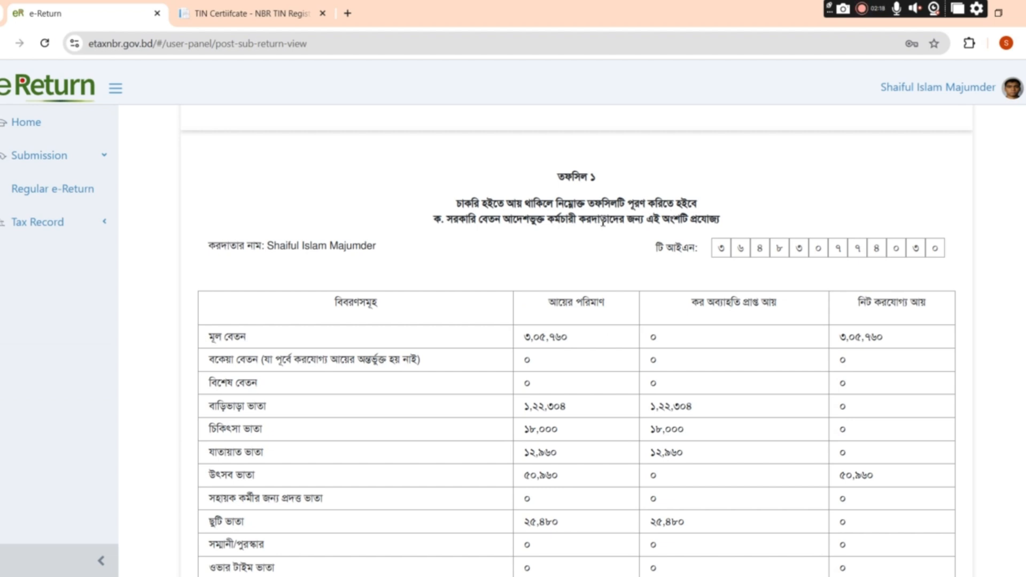
Step: Review the rest of the Schedule 1 salary table and continue to the Bank TDS and Other TDS tables ending the return
scroll(573, 380, "down", 4)
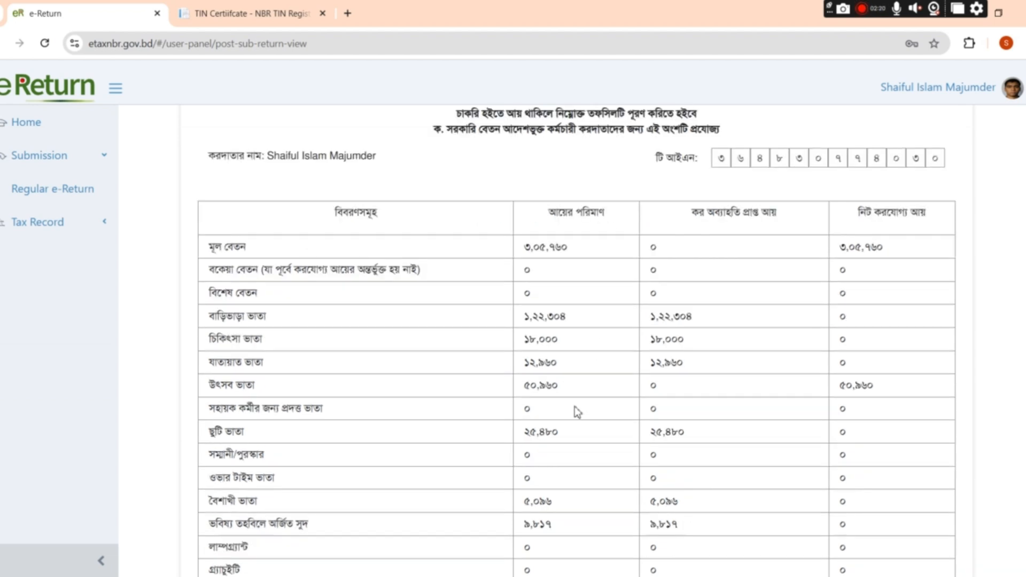
scroll(532, 426, "down", 8)
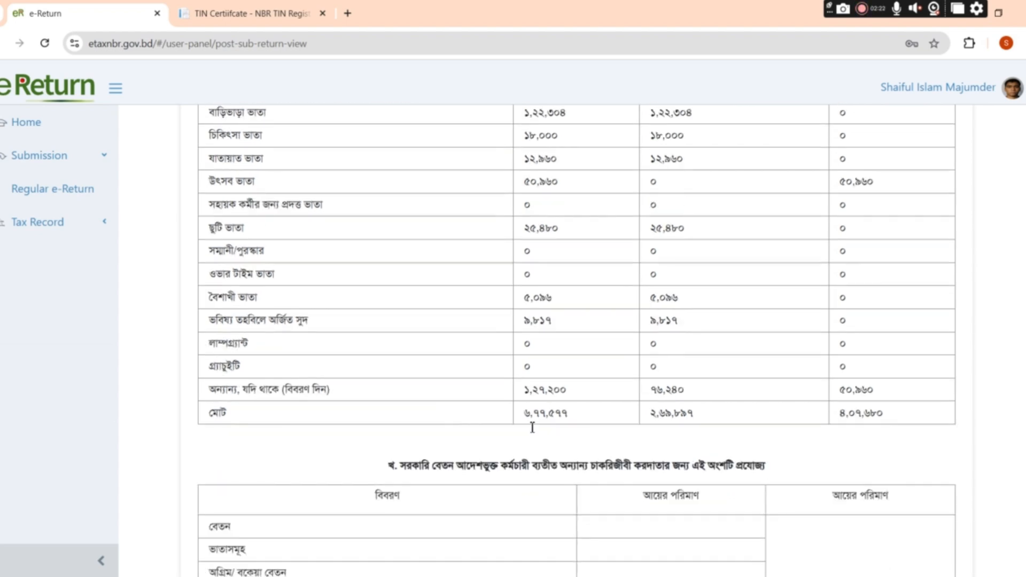
scroll(532, 431, "down", 20)
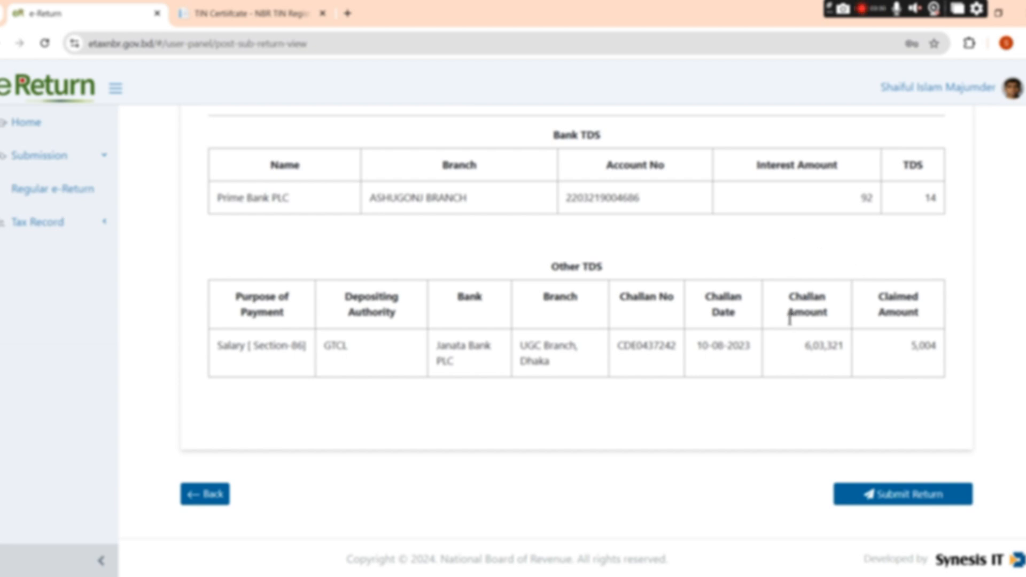
Step: Look back through the return's filing instructions, asset statement and Schedule 5 investment rebate details, ending at the first page
scroll(680, 340, "up", 10)
scroll(643, 307, "up", 10)
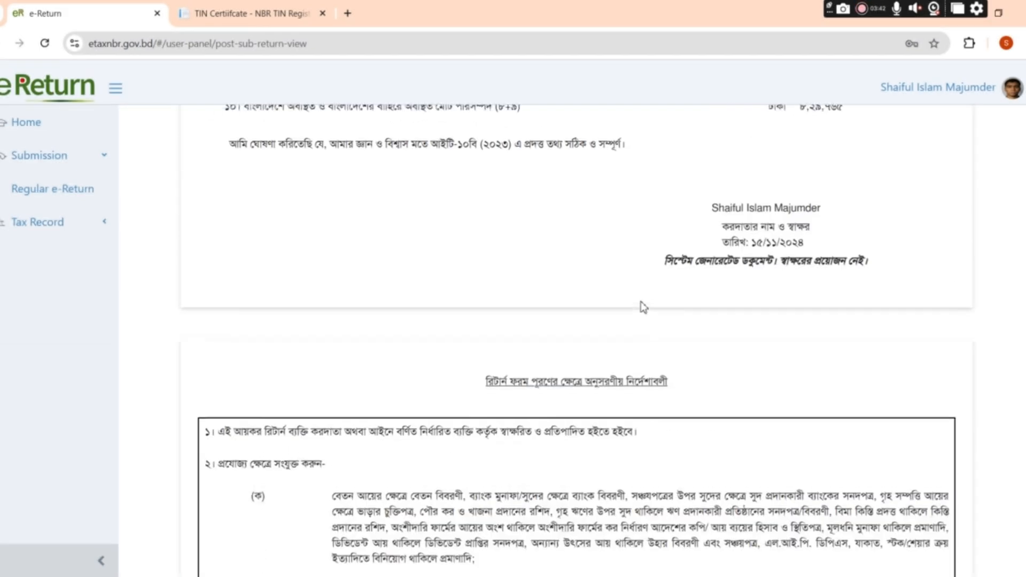
scroll(641, 305, "up", 15)
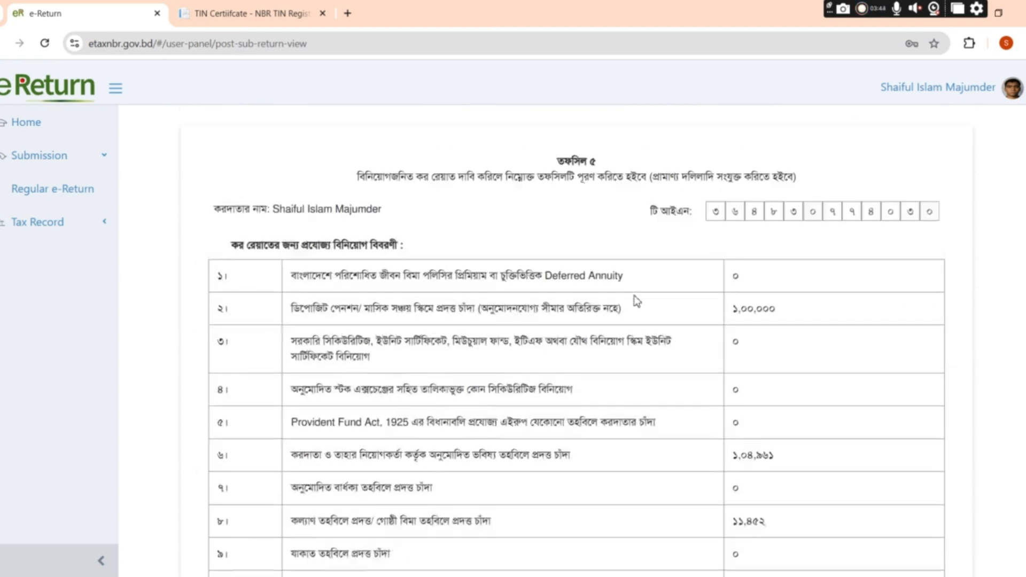
scroll(628, 292, "up", 15)
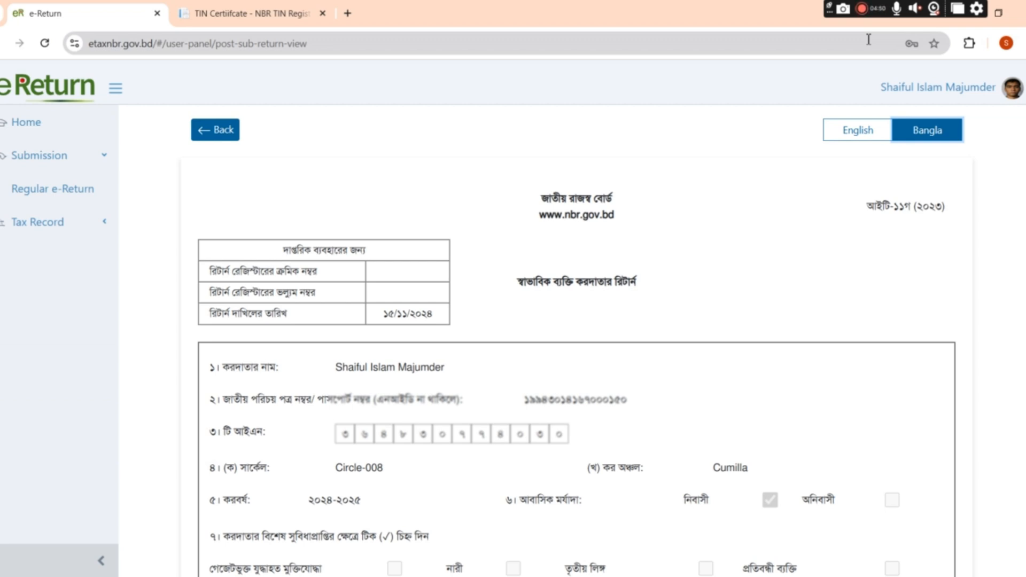
left_click(862, 8)
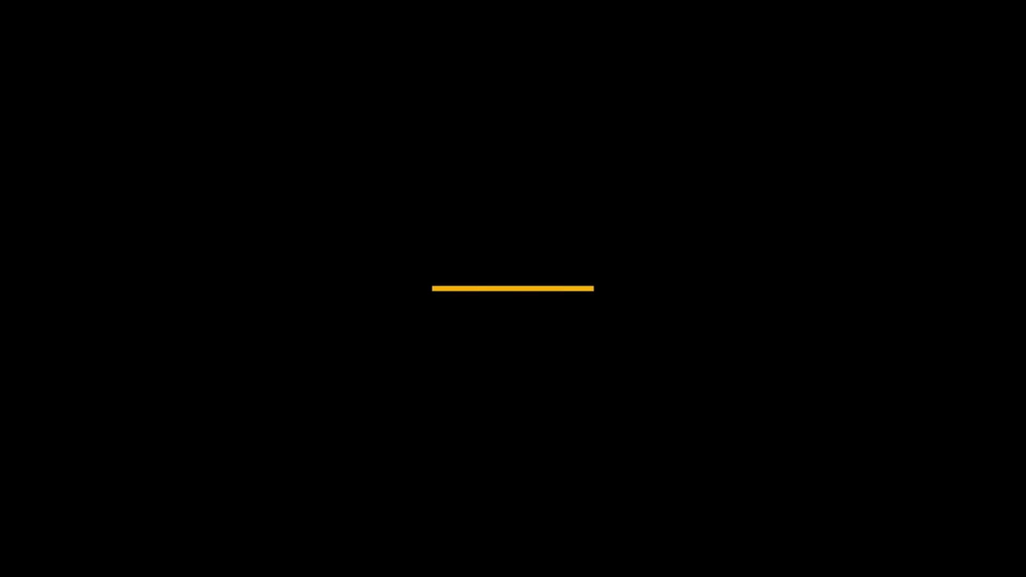